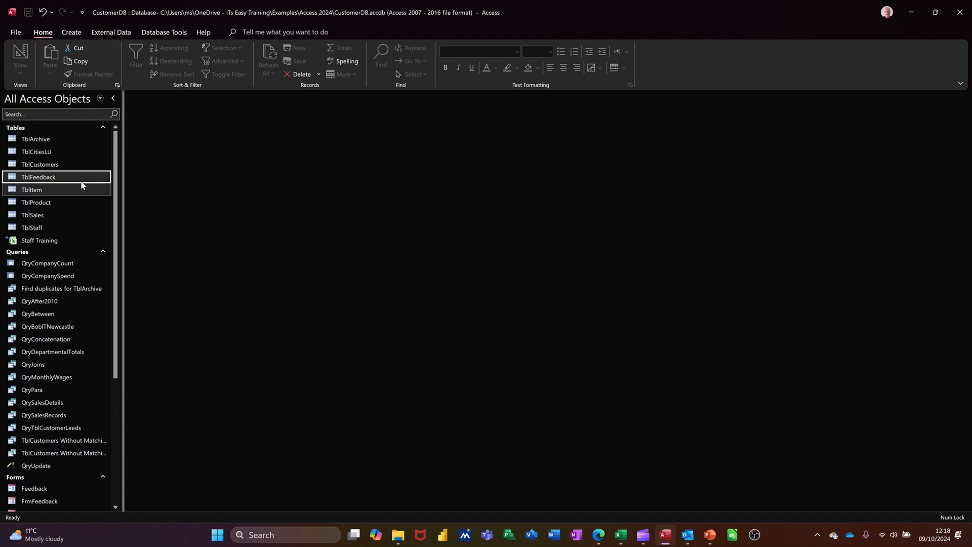
- Review the records in TblCustomers, TblProduct and TblFeedback, closing each table after viewing it
{"action": "double_click", "coordinate": [40, 164]}
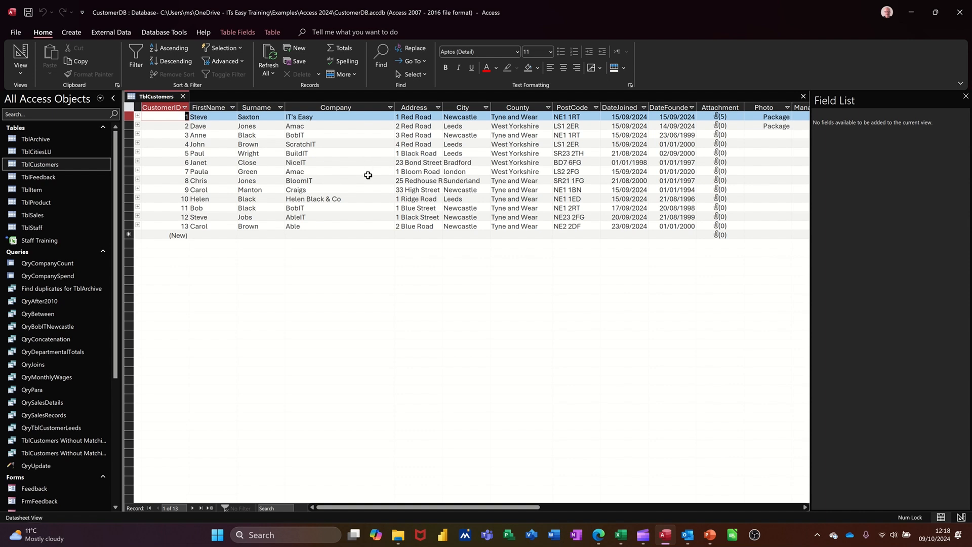
{"action": "left_click", "coordinate": [183, 97]}
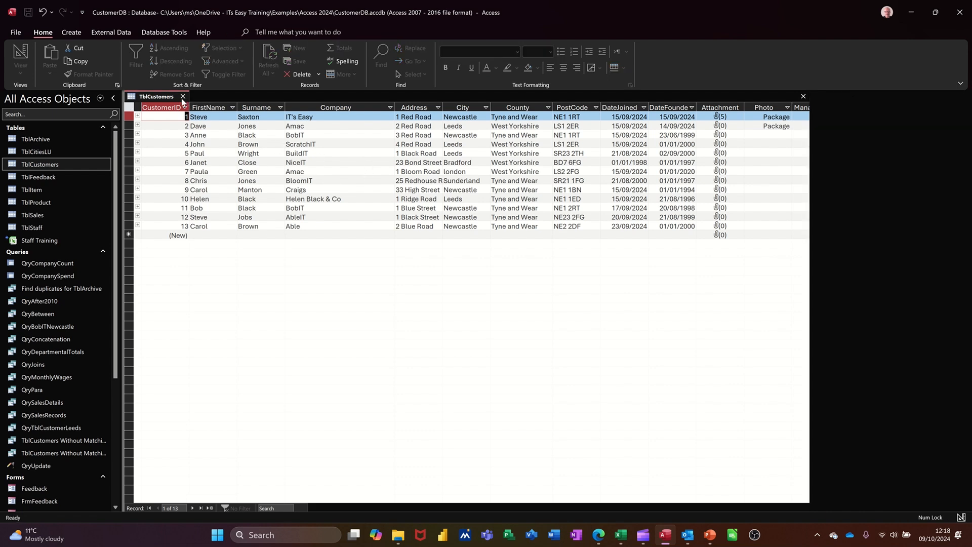
{"action": "double_click", "coordinate": [72, 203]}
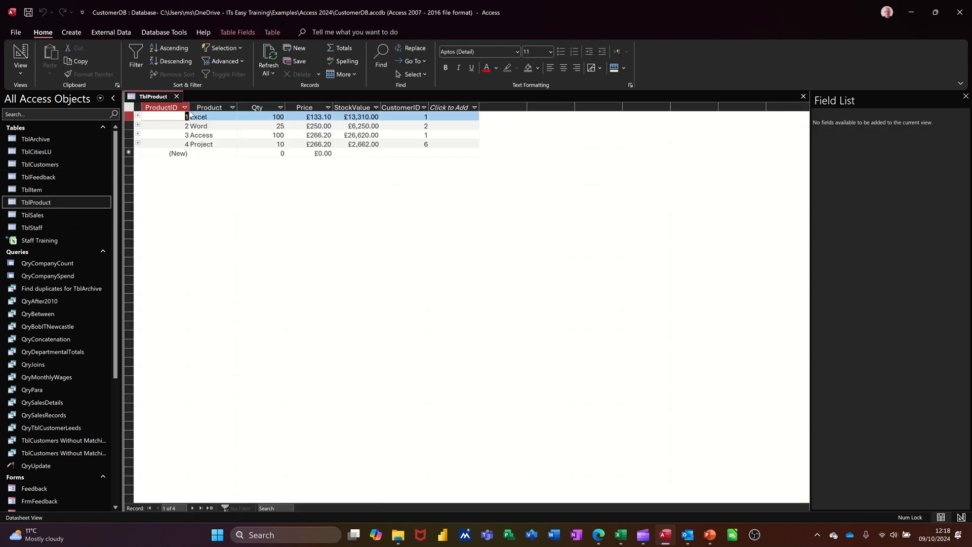
{"action": "left_click", "coordinate": [176, 96]}
{"action": "double_click", "coordinate": [69, 178]}
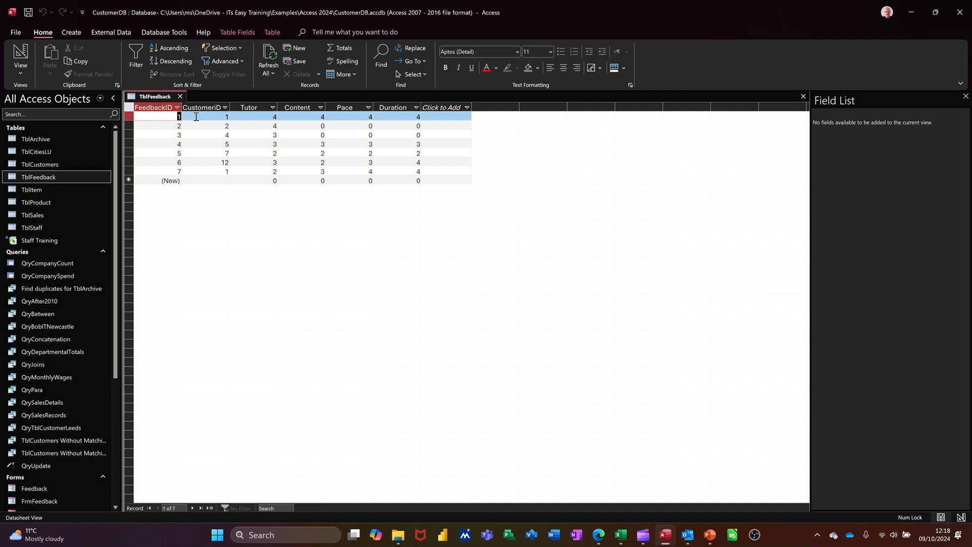
{"action": "left_click", "coordinate": [180, 97]}
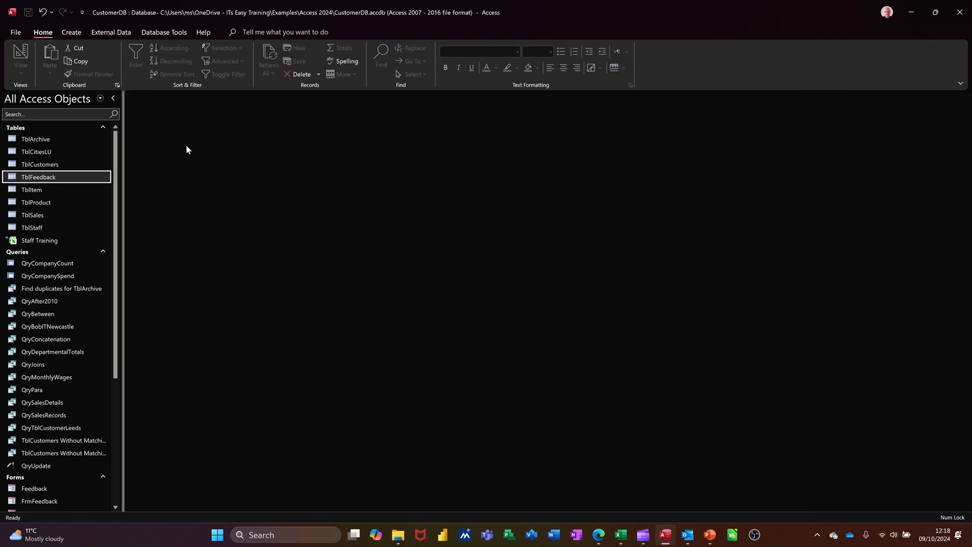
- Add a ProductID field with the Number data type below Duration in the design of TblFeedback
{"action": "right_click", "coordinate": [71, 176]}
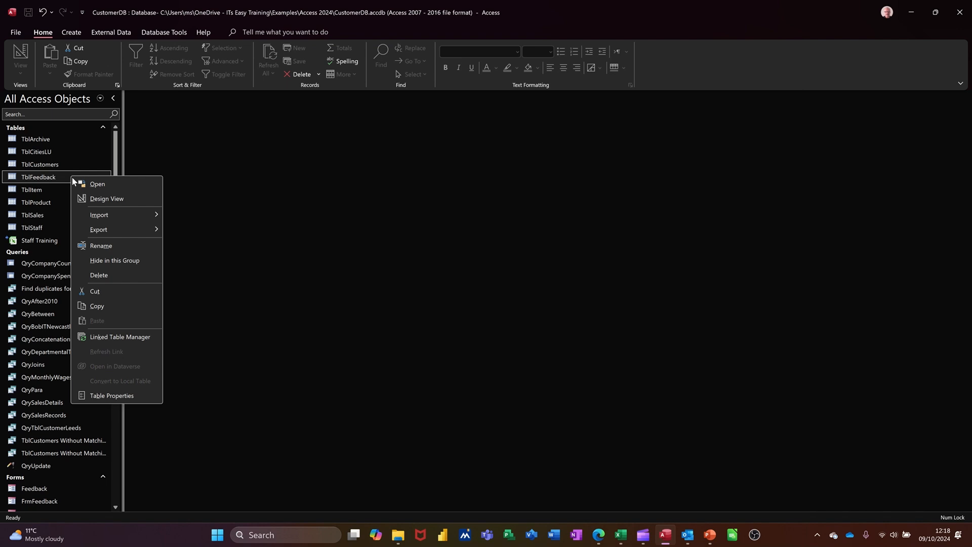
{"action": "left_click", "coordinate": [96, 200]}
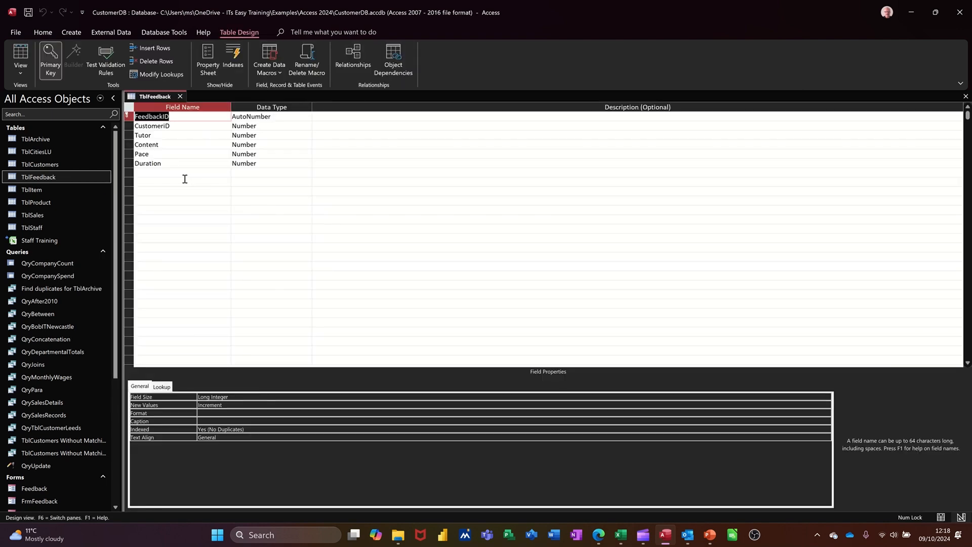
{"action": "left_click", "coordinate": [183, 181]}
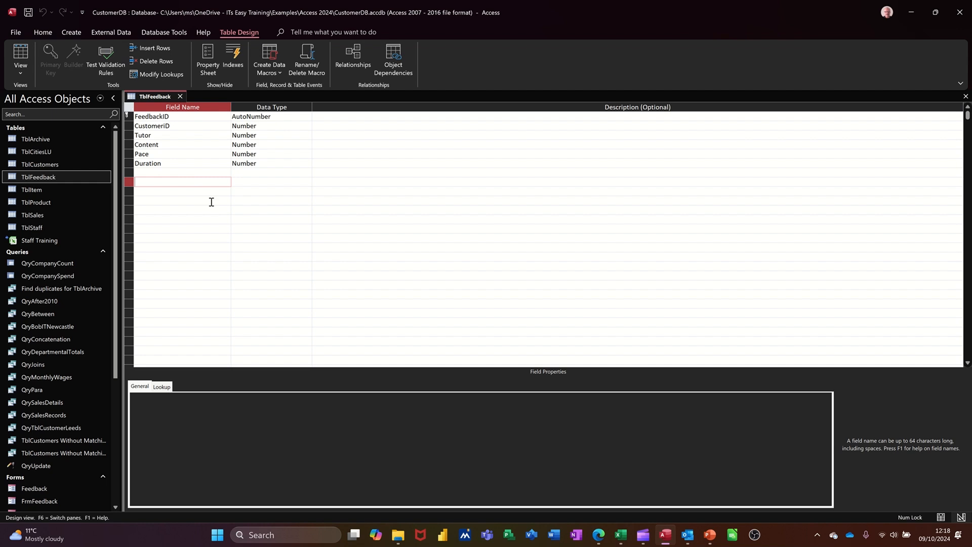
{"action": "left_click", "coordinate": [198, 172]}
{"action": "type", "text": "Pr"}
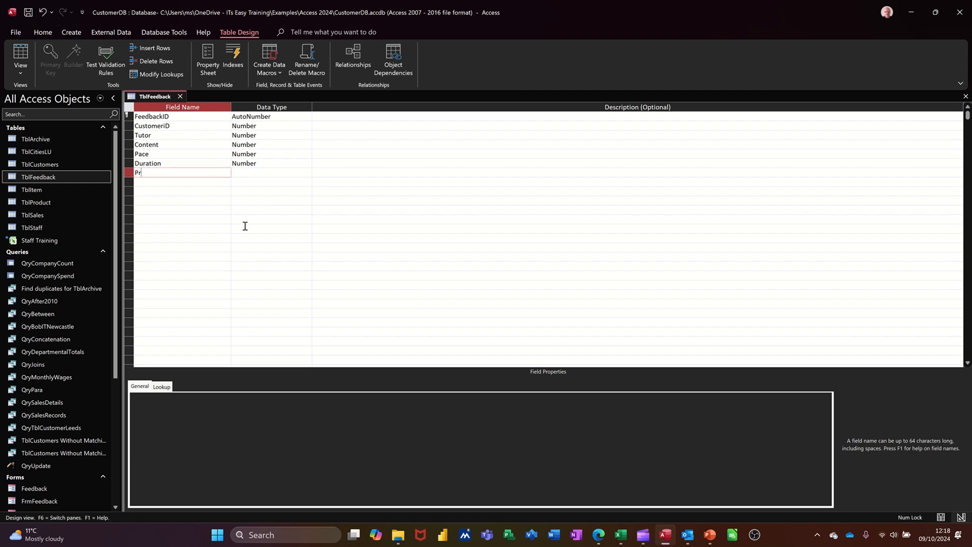
{"action": "type", "text": "oductID"}
{"action": "key", "text": "Tab"}
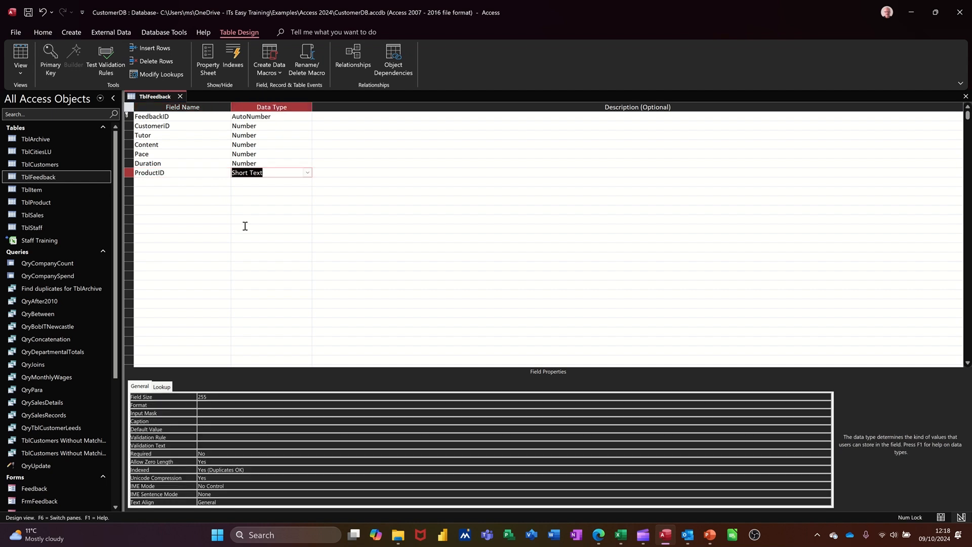
{"action": "type", "text": "number"}
- Make the ProductID field's lookup a Combo Box with TblProduct as its row source
{"action": "left_click", "coordinate": [202, 171]}
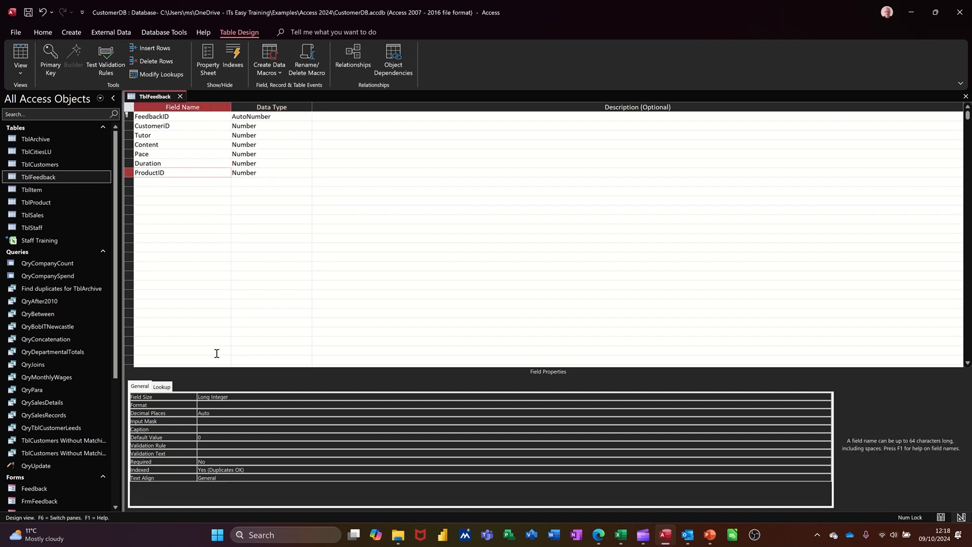
{"action": "left_click", "coordinate": [169, 387]}
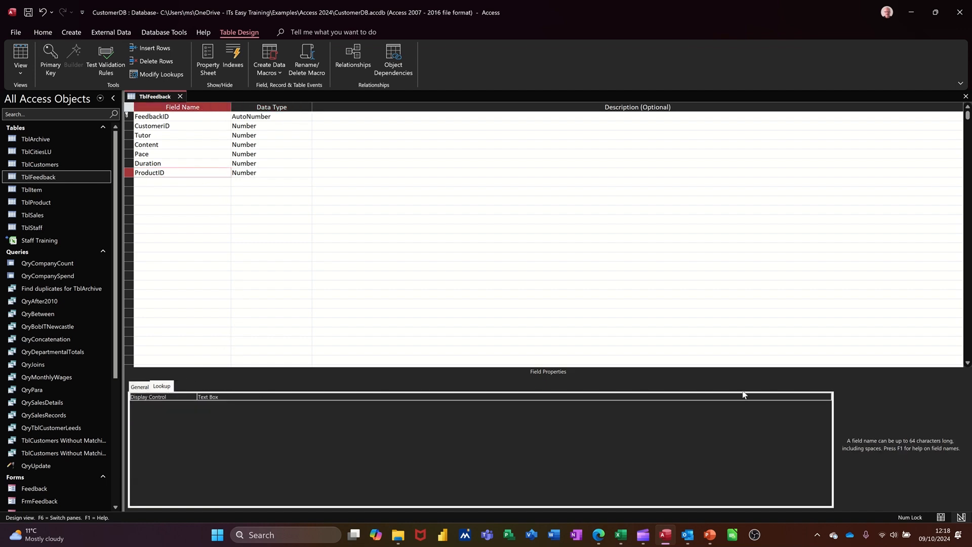
{"action": "left_click", "coordinate": [827, 397]}
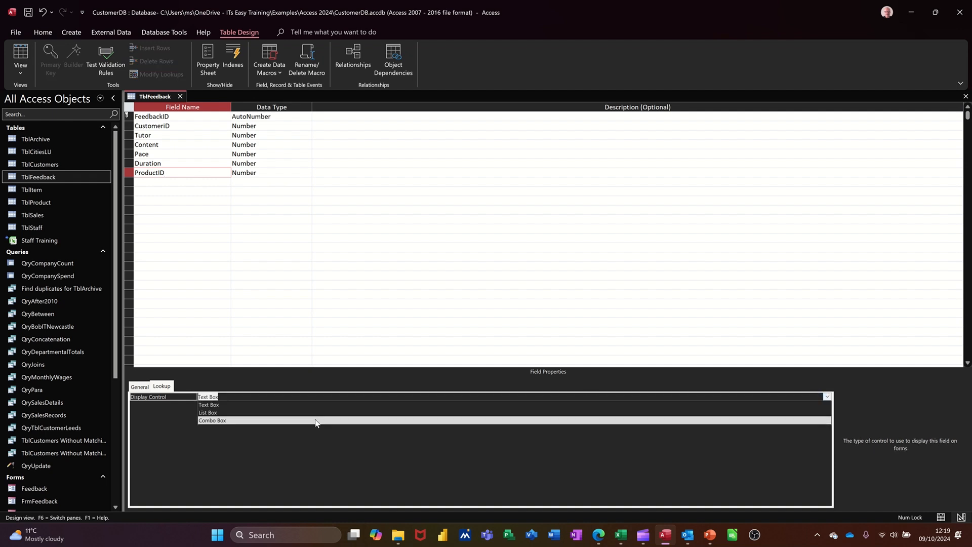
{"action": "left_click", "coordinate": [315, 420]}
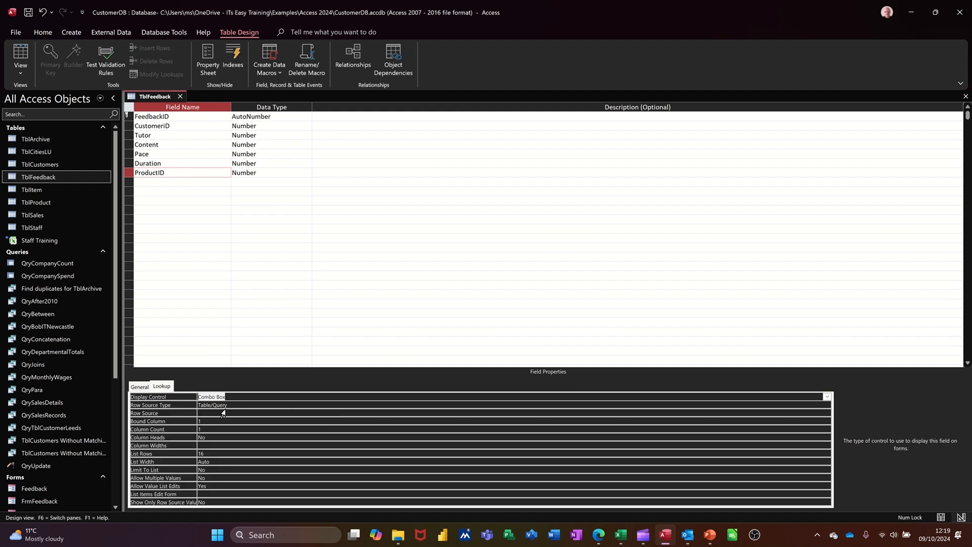
{"action": "left_click", "coordinate": [241, 413]}
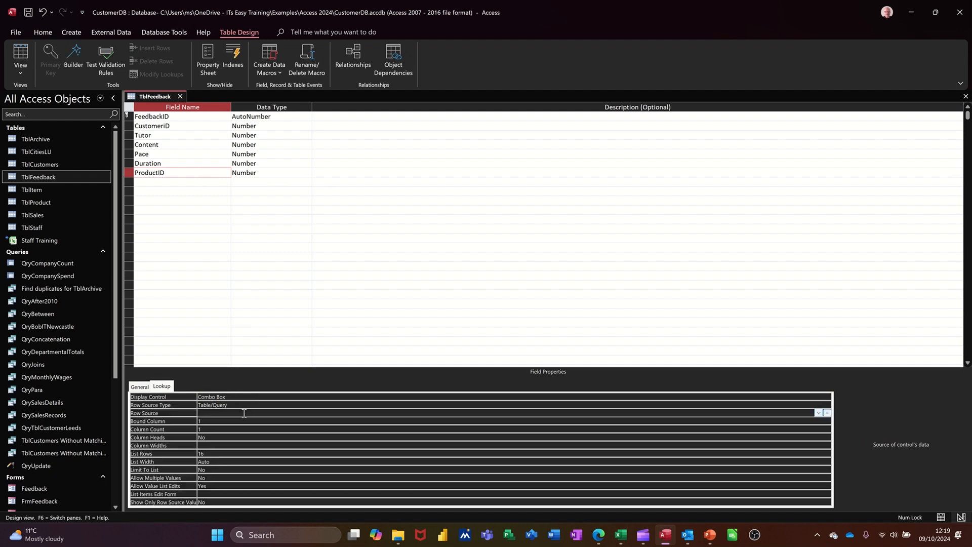
{"action": "left_click", "coordinate": [818, 413]}
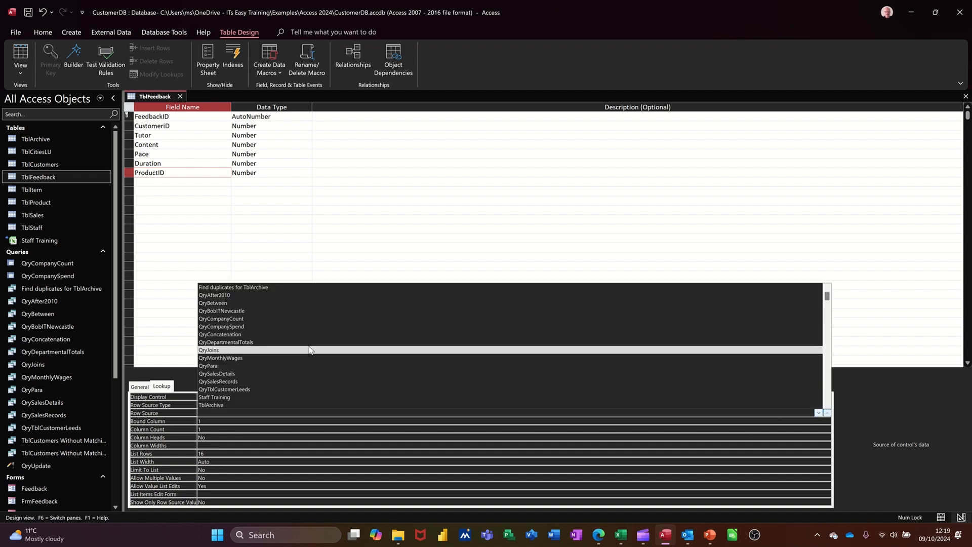
{"action": "scroll", "coordinate": [287, 375], "scroll_direction": "down", "scroll_amount": 4}
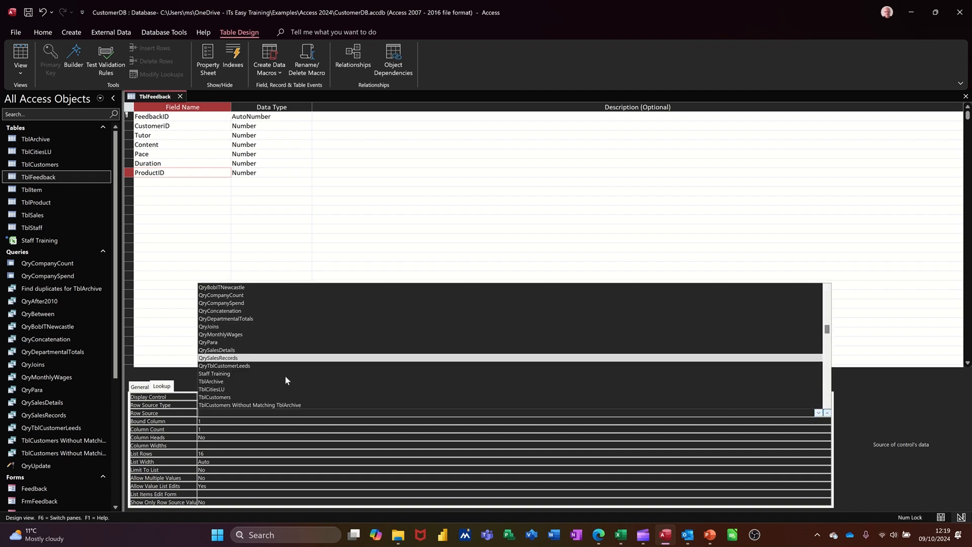
{"action": "scroll", "coordinate": [290, 364], "scroll_direction": "down", "scroll_amount": 4}
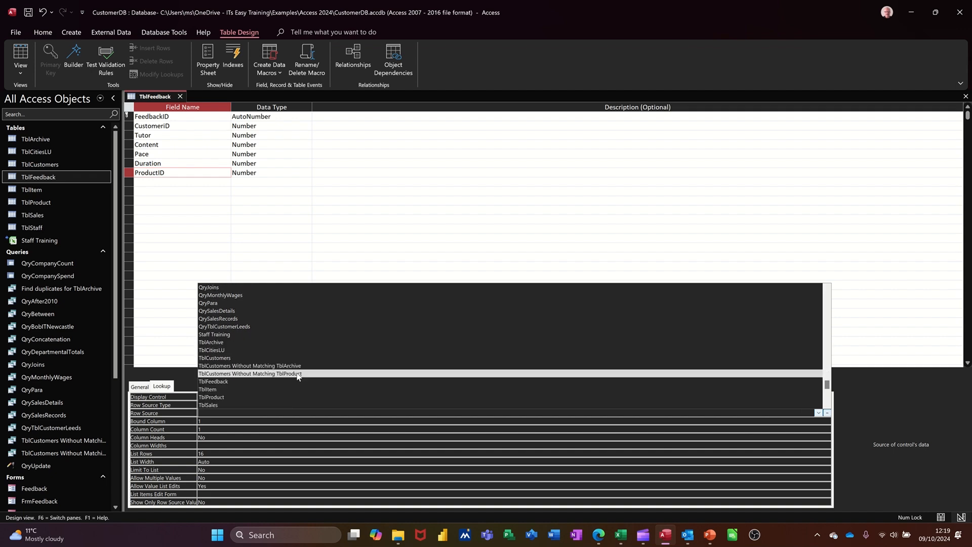
{"action": "scroll", "coordinate": [328, 394], "scroll_direction": "down", "scroll_amount": 1}
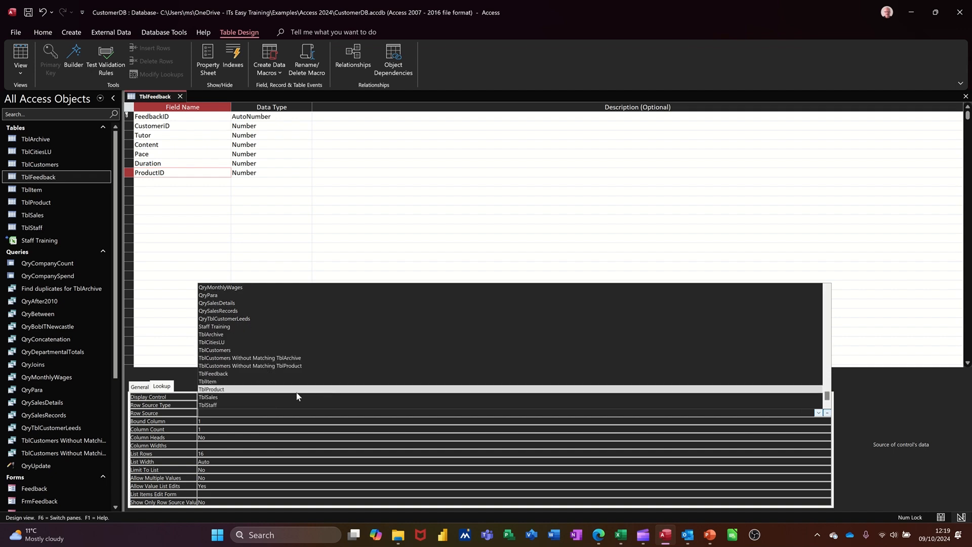
{"action": "left_click", "coordinate": [264, 390]}
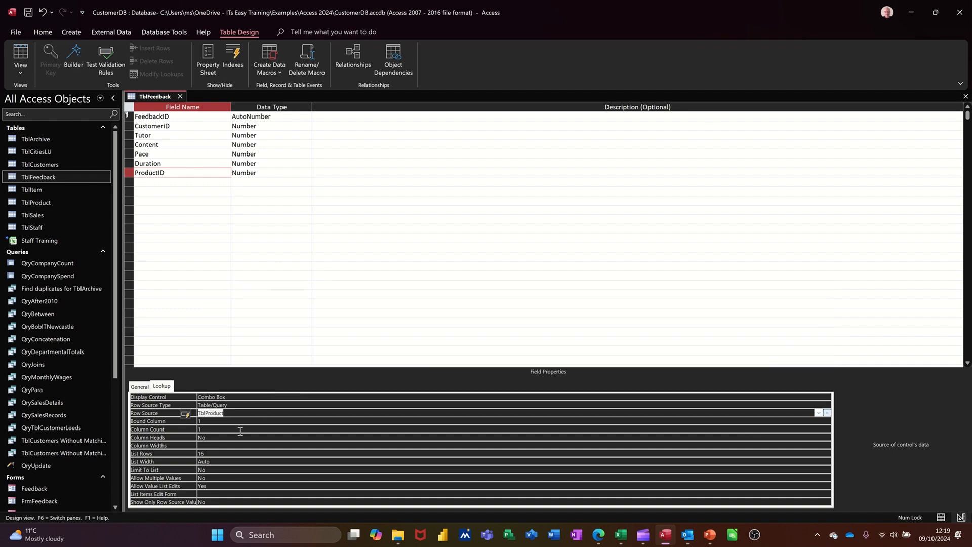
- Set the ProductID lookup's column count to 4, column widths to 2 cm and list width to 10 cm, and save the table
{"action": "left_click", "coordinate": [224, 429]}
{"action": "key", "text": "BackSpace"}
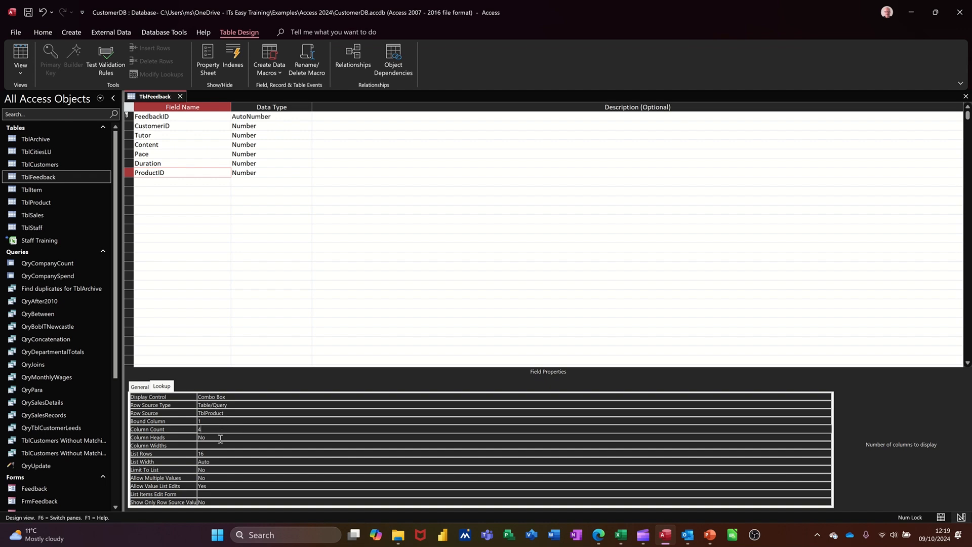
{"action": "left_click", "coordinate": [220, 438]}
{"action": "left_click", "coordinate": [220, 444]}
{"action": "type", "text": "2"}
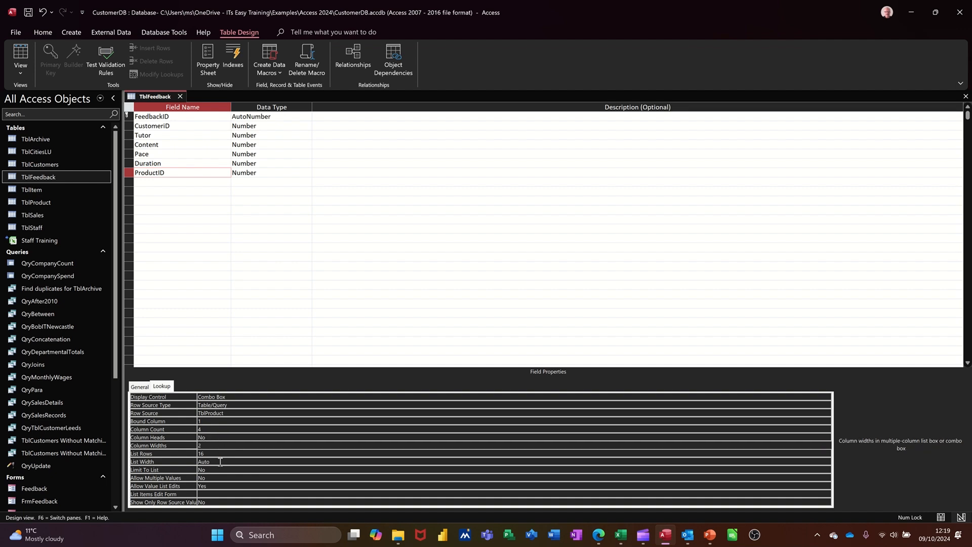
{"action": "left_click", "coordinate": [220, 461]}
{"action": "type", "text": "1"}
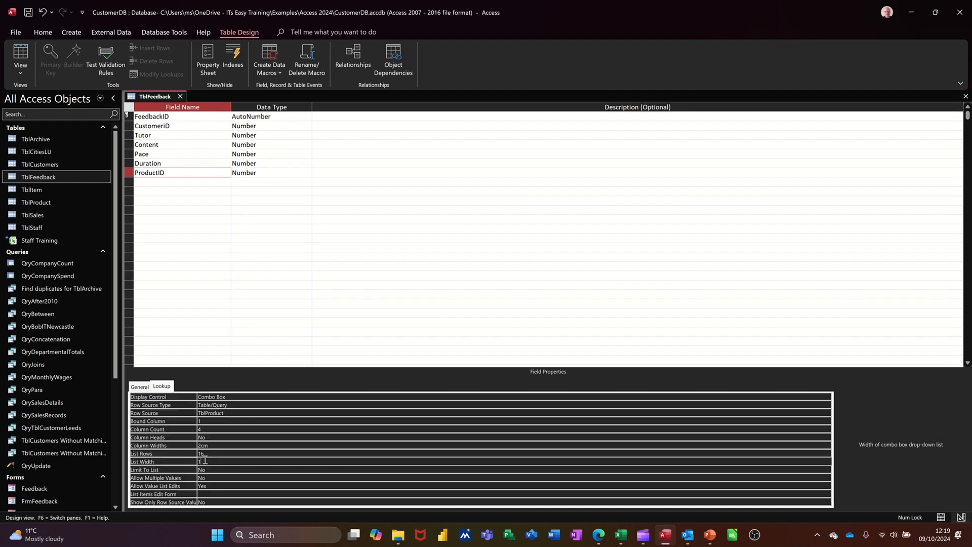
{"action": "type", "text": "0"}
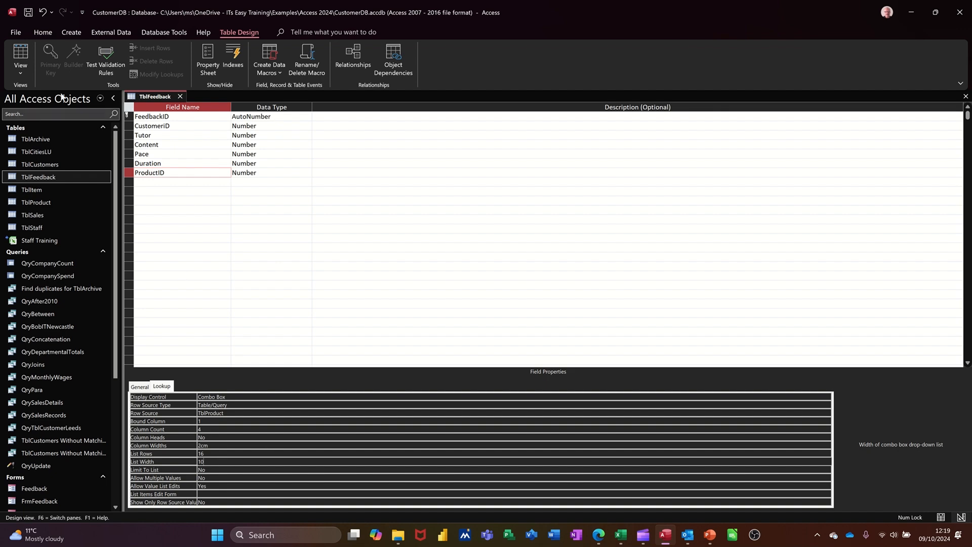
{"action": "left_click", "coordinate": [28, 13]}
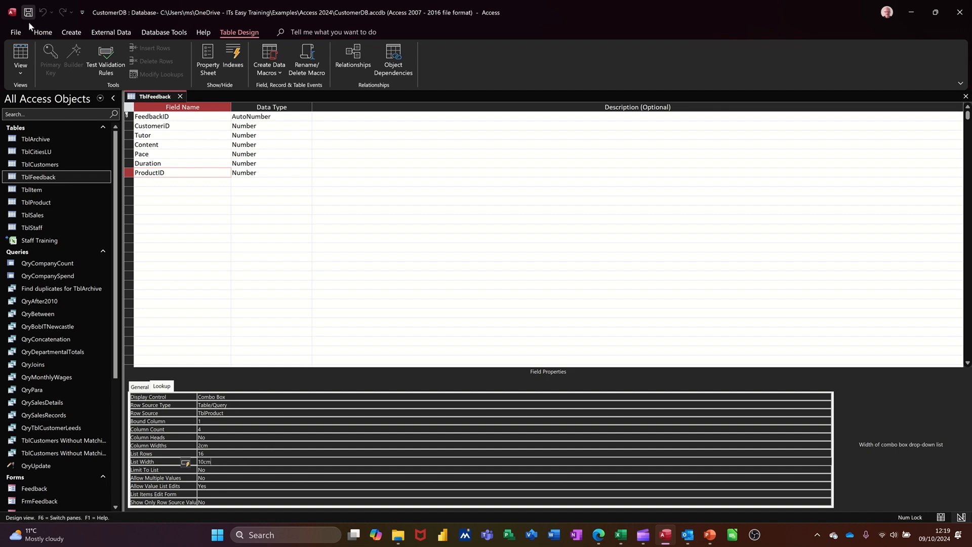
- Fill in ProductID for the seven feedback records in the datasheet with 1, 2, 3, 3, 4, 3 and 3
{"action": "left_click", "coordinate": [20, 58]}
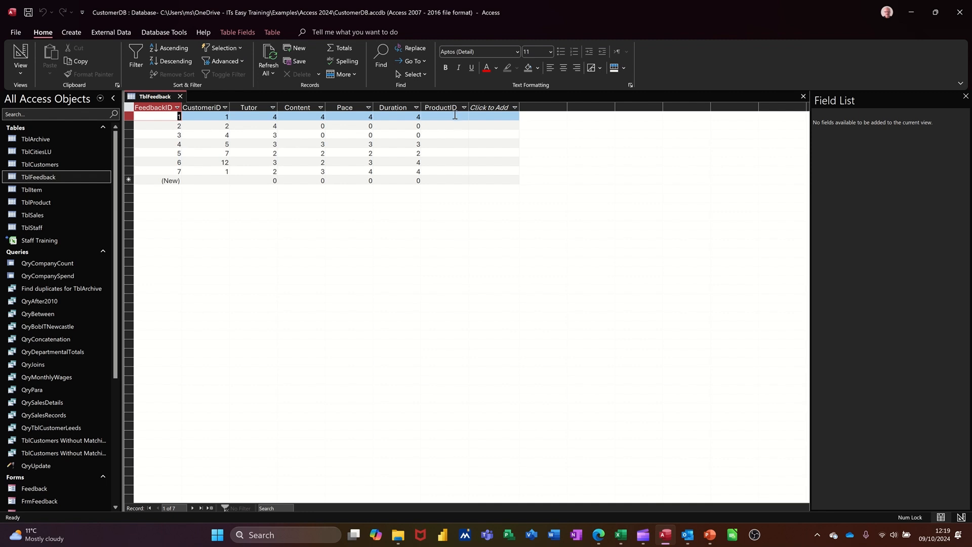
{"action": "left_click", "coordinate": [458, 117]}
{"action": "left_click", "coordinate": [464, 118]}
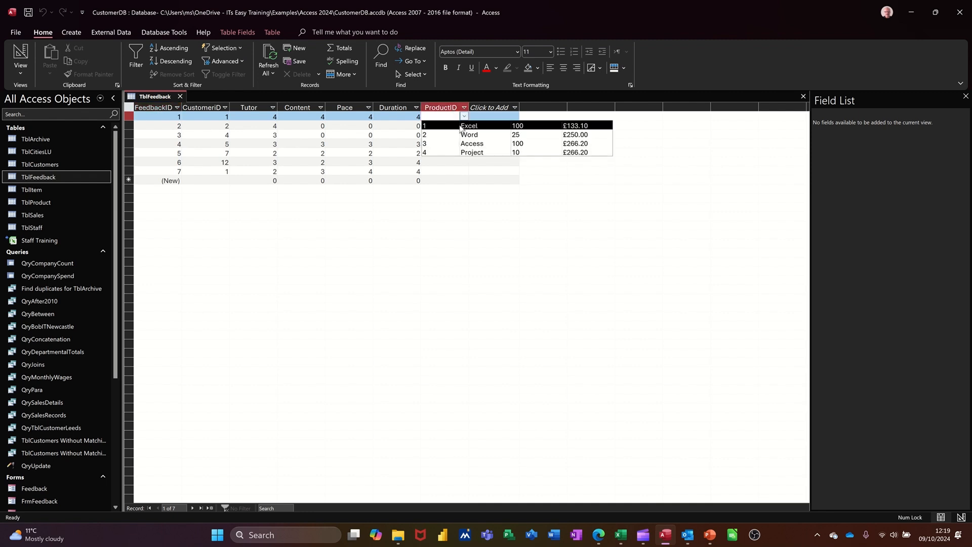
{"action": "left_click", "coordinate": [464, 126]}
{"action": "left_click", "coordinate": [451, 126]}
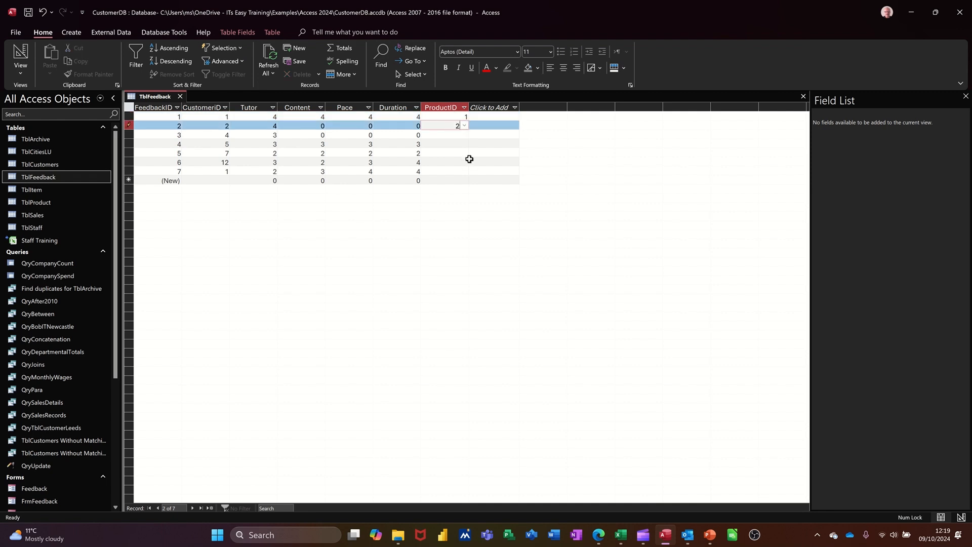
{"action": "key", "text": "Down"}
{"action": "type", "text": "3"}
{"action": "key", "text": "Down"}
{"action": "key", "text": "Down"}
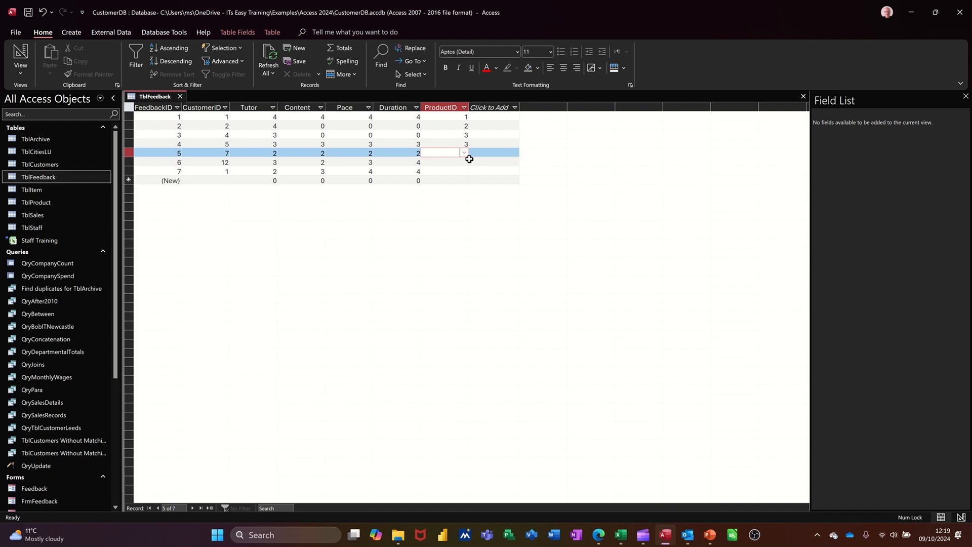
{"action": "key", "text": "Down"}
{"action": "type", "text": "3"}
{"action": "key", "text": "Down"}
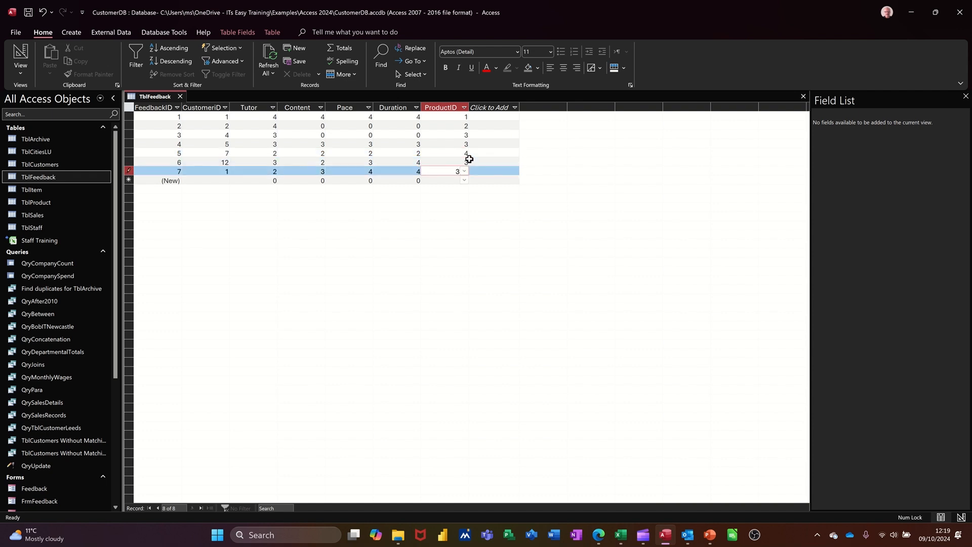
{"action": "key", "text": "Down"}
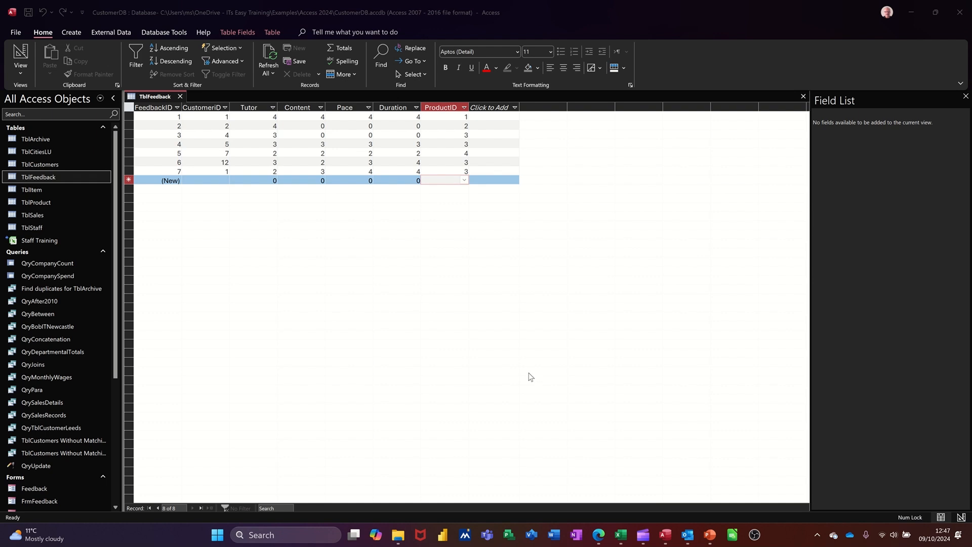
- Close the TblFeedback datasheet and add TblFeedback to the Relationships diagram below TblSales
{"action": "left_click", "coordinate": [181, 96]}
{"action": "left_click", "coordinate": [181, 96]}
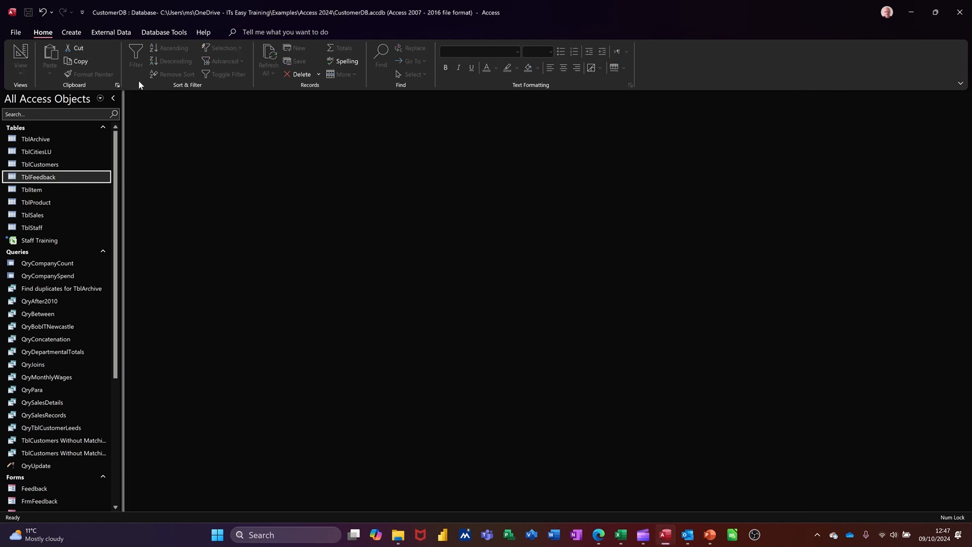
{"action": "left_click", "coordinate": [151, 33]}
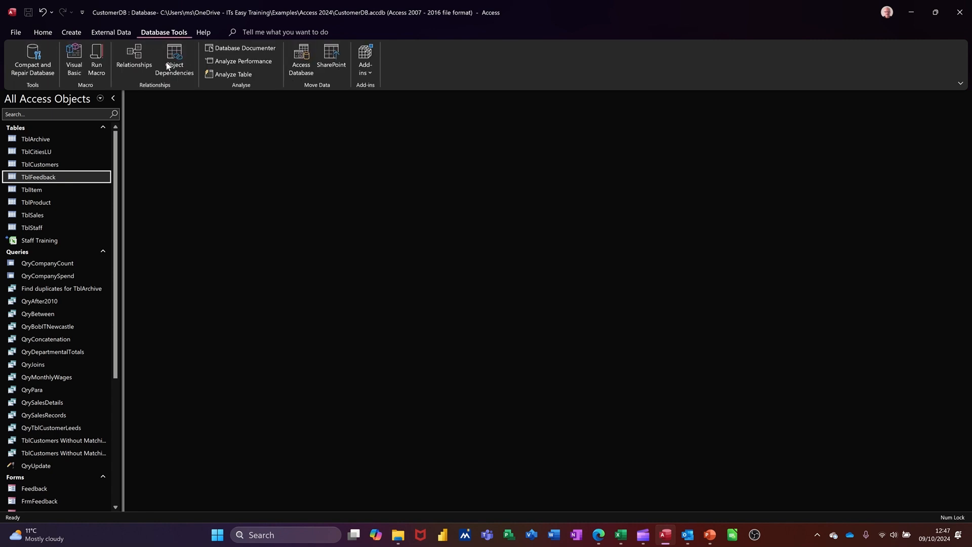
{"action": "left_click", "coordinate": [134, 59]}
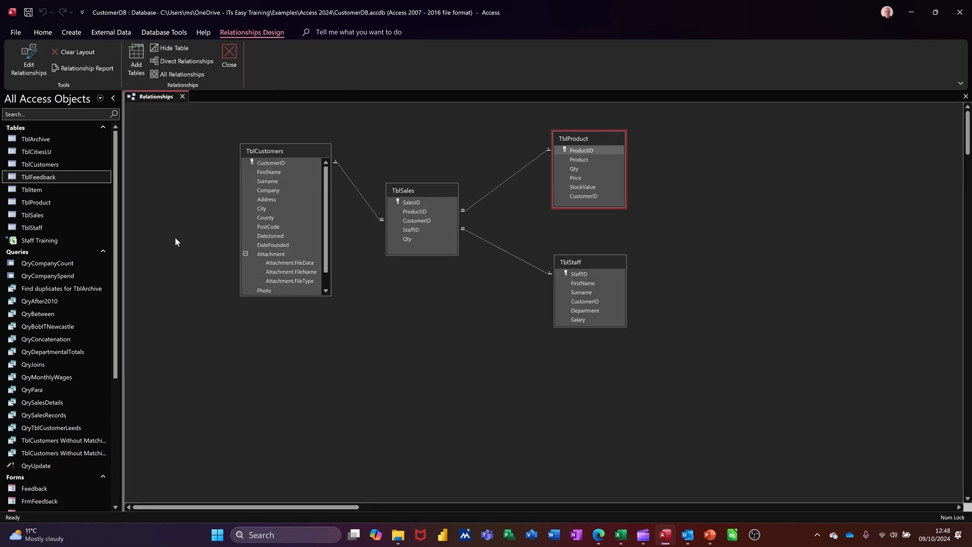
{"action": "left_click_drag", "start_coordinate": [48, 183], "coordinate": [408, 324]}
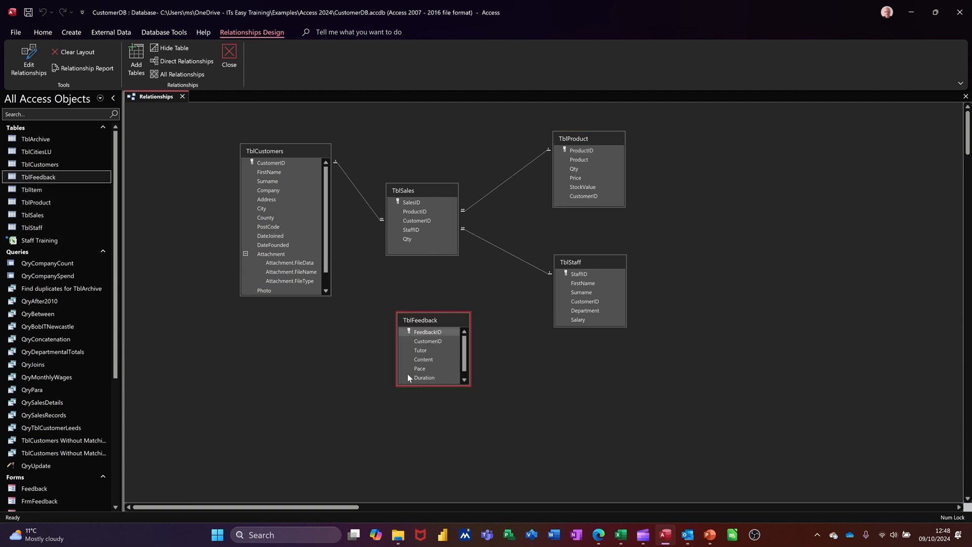
- Enlarge the TblFeedback box in the Relationships diagram until all its fields, including ProductID, fit
{"action": "left_click", "coordinate": [467, 387]}
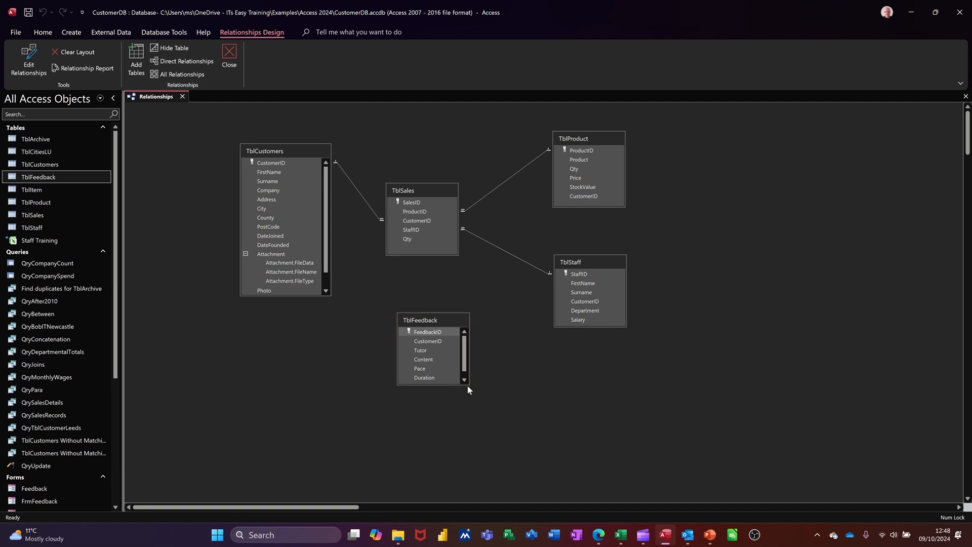
{"action": "left_click", "coordinate": [464, 380]}
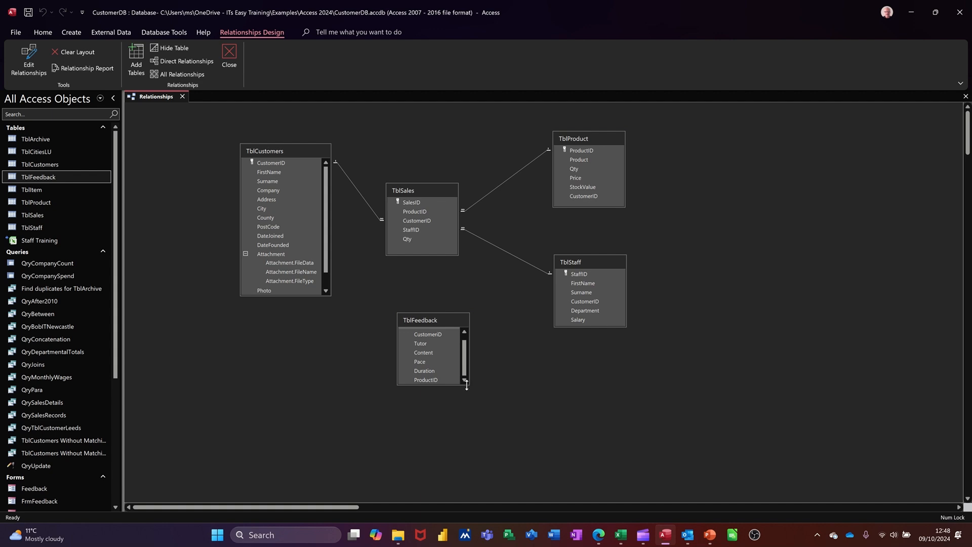
{"action": "left_click_drag", "start_coordinate": [467, 385], "coordinate": [476, 414]}
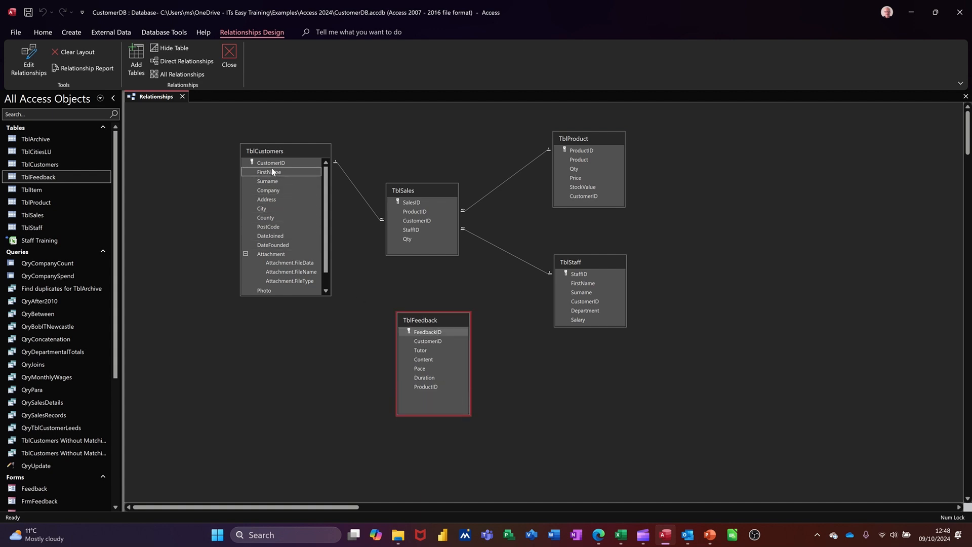
- Create a relationship from CustomerID in TblCustomers to CustomerID in TblFeedback with referential integrity enforced
{"action": "left_click_drag", "start_coordinate": [265, 162], "coordinate": [424, 341]}
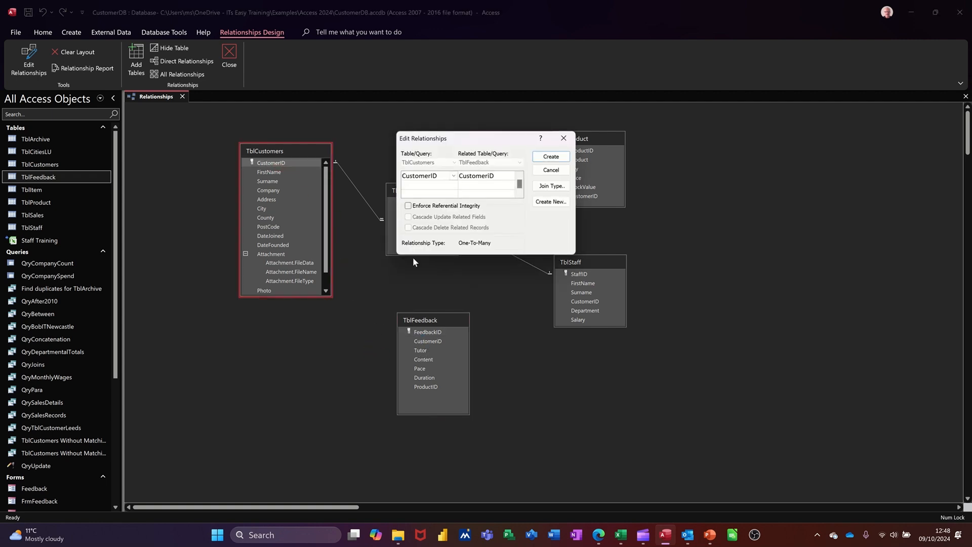
{"action": "left_click", "coordinate": [408, 206]}
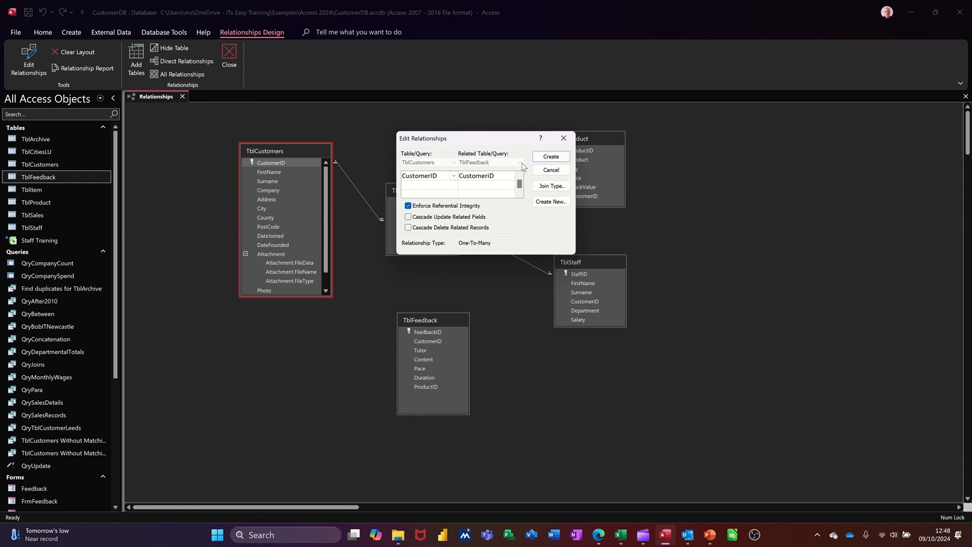
{"action": "left_click", "coordinate": [550, 156]}
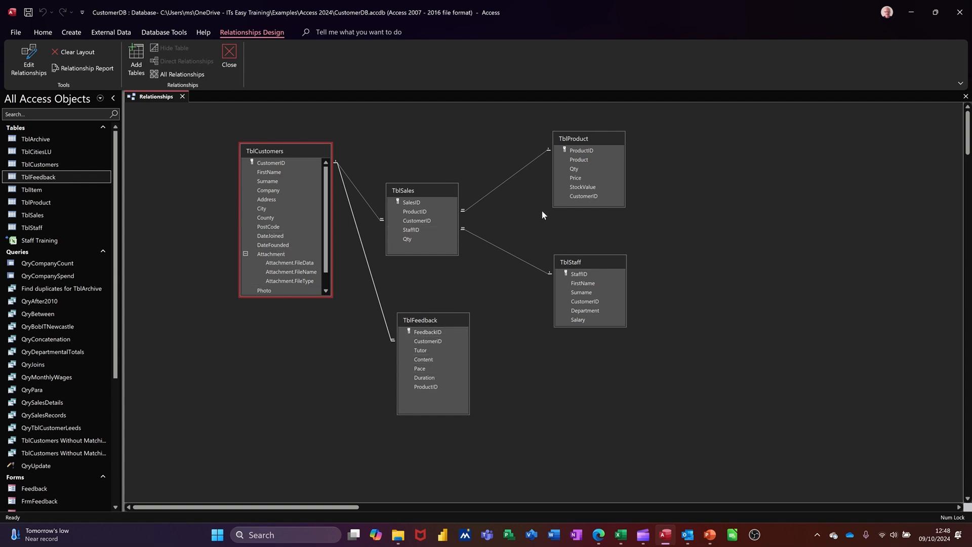
- Relate ProductID in TblProduct to ProductID in TblFeedback with referential integrity enforced, and save and close the Relationships diagram
{"action": "left_click", "coordinate": [580, 152]}
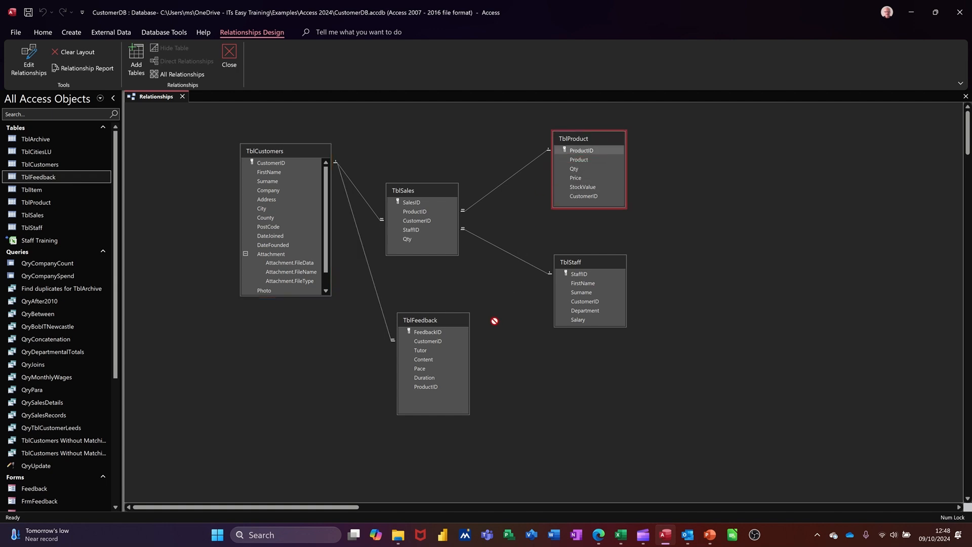
{"action": "left_click_drag", "start_coordinate": [439, 388], "coordinate": [437, 387]}
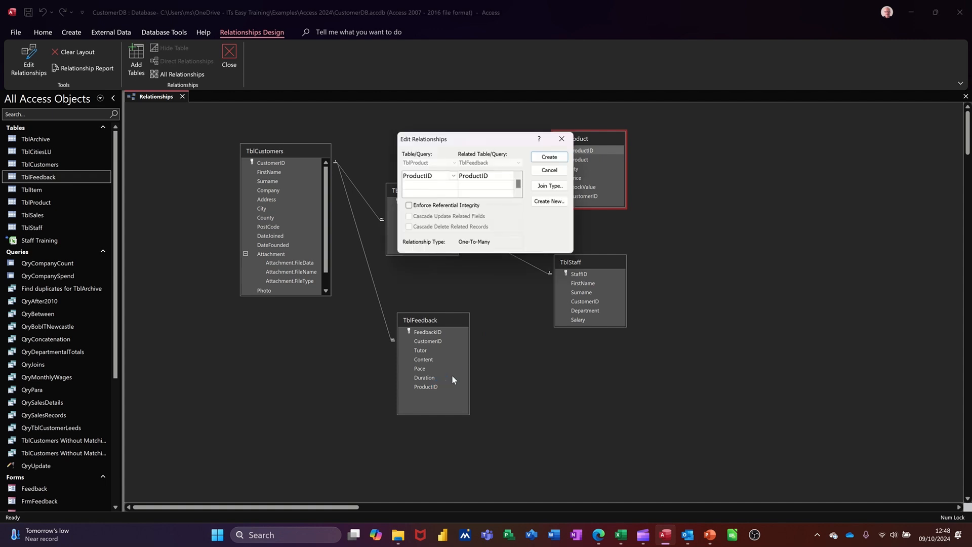
{"action": "left_click", "coordinate": [408, 205]}
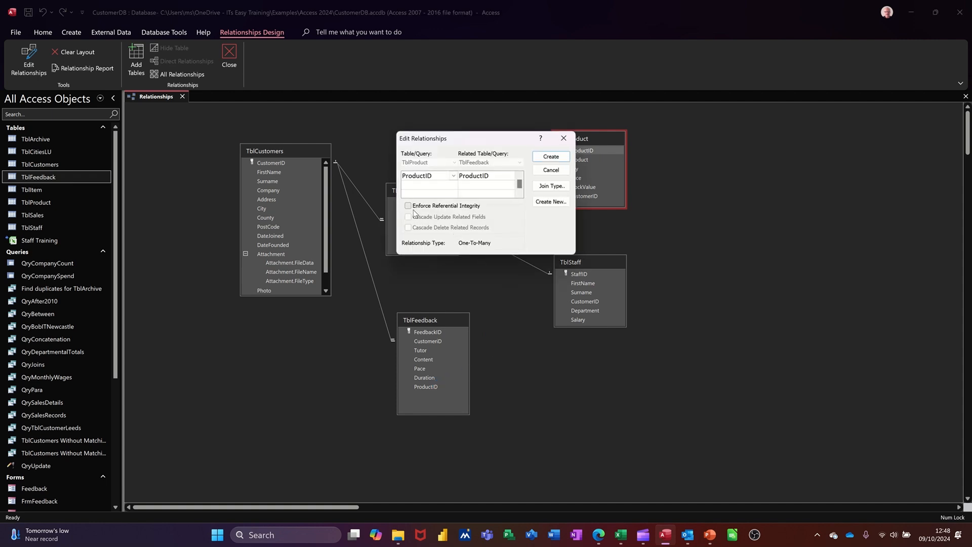
{"action": "left_click", "coordinate": [548, 157]}
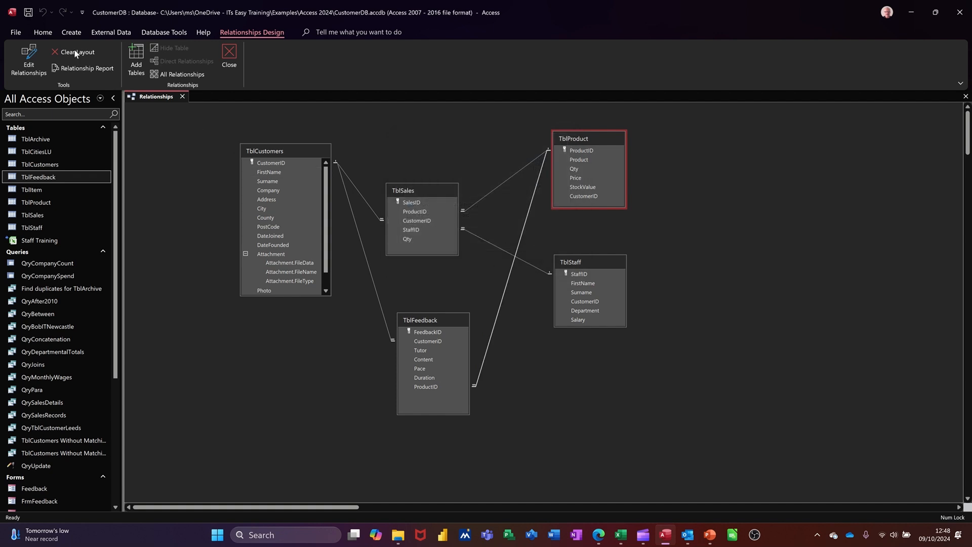
{"action": "left_click", "coordinate": [32, 14]}
{"action": "left_click", "coordinate": [229, 55]}
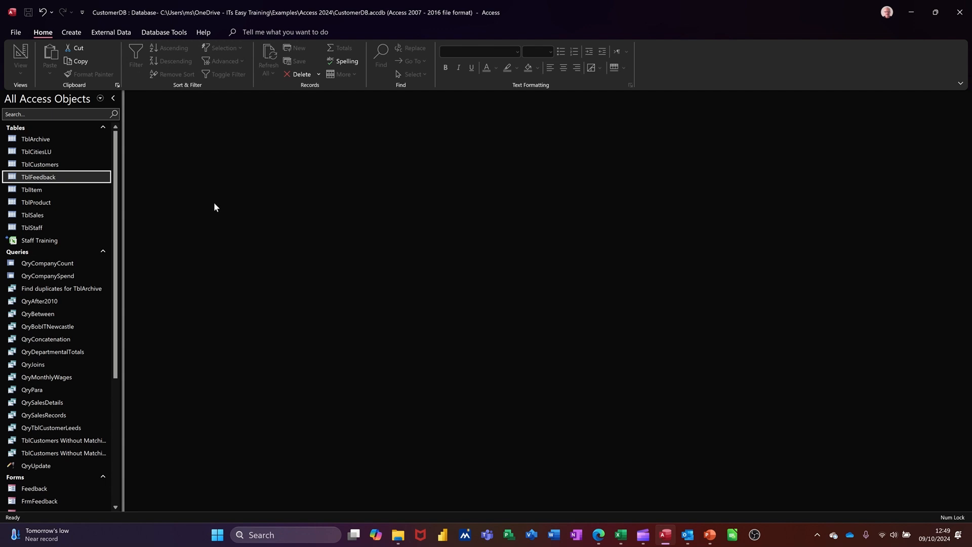
- Create a blank form in Design View and enlarge its Detail section to about 25 cm wide and 17 cm high
{"action": "left_click", "coordinate": [71, 32]}
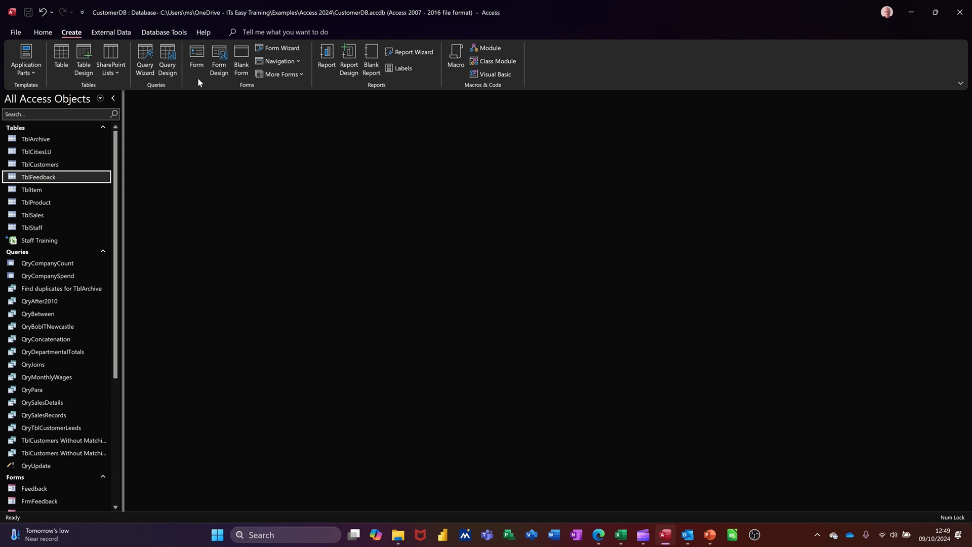
{"action": "left_click", "coordinate": [218, 61]}
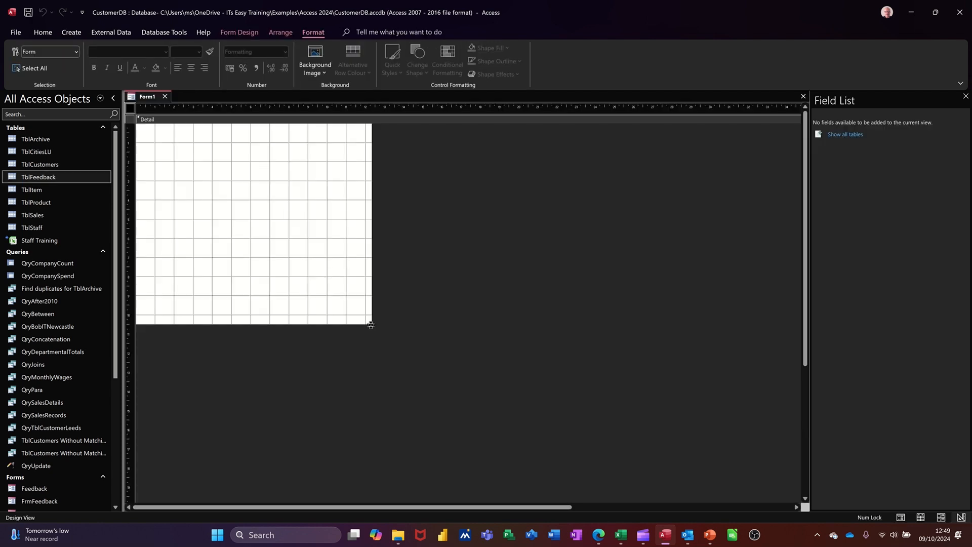
{"action": "left_click_drag", "start_coordinate": [371, 324], "coordinate": [608, 443]}
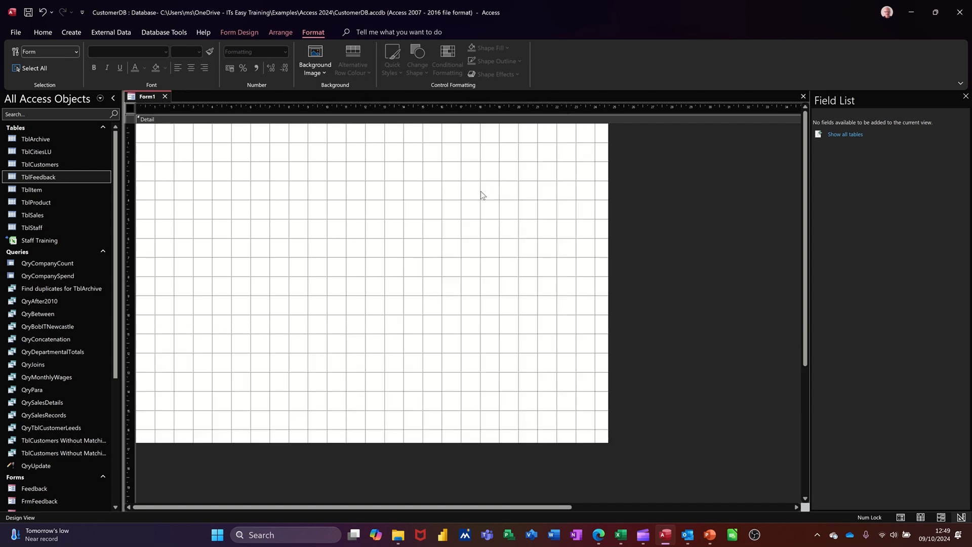
- Set the form's Record Source to TblCustomers
{"action": "left_click", "coordinate": [239, 32]}
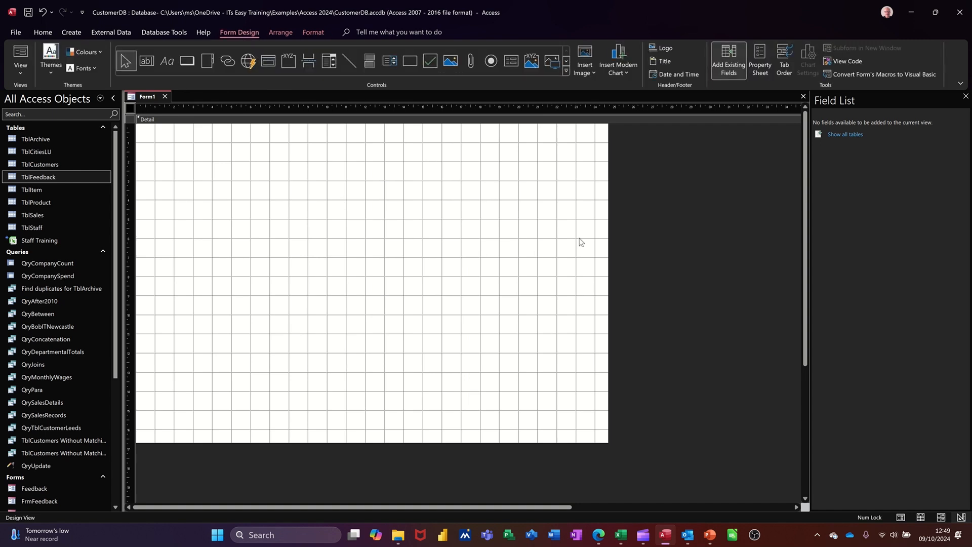
{"action": "left_click", "coordinate": [759, 65]}
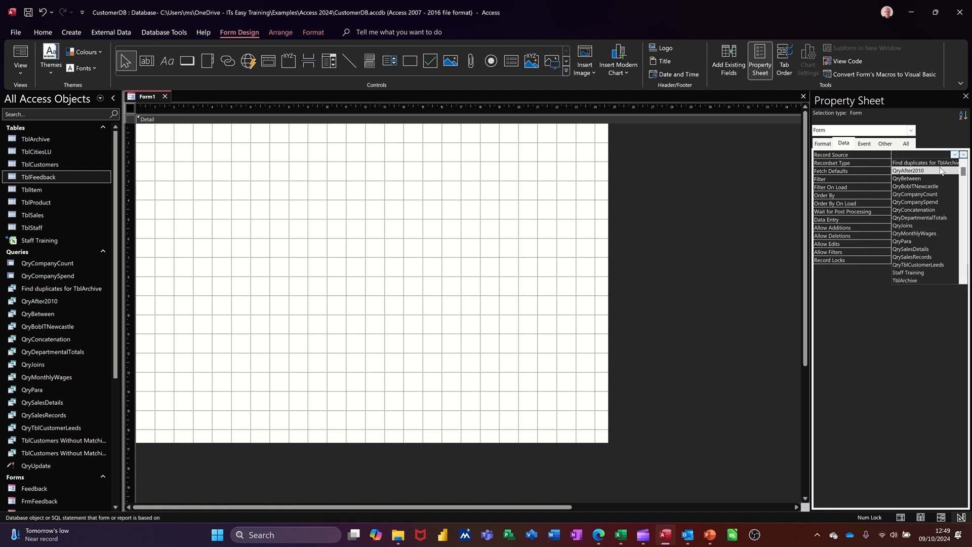
{"action": "scroll", "coordinate": [928, 230], "scroll_direction": "down", "scroll_amount": 1}
{"action": "scroll", "coordinate": [928, 230], "scroll_direction": "down", "scroll_amount": 1}
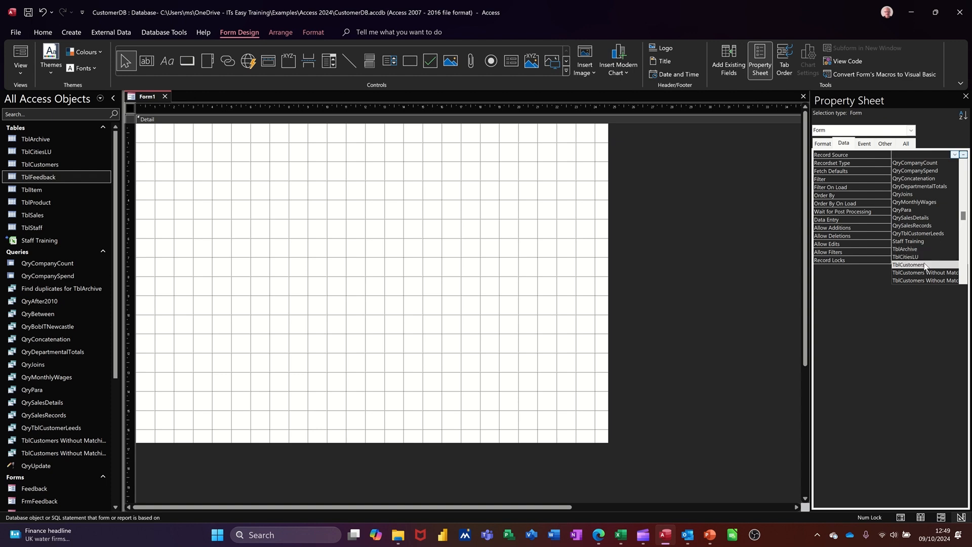
{"action": "left_click", "coordinate": [924, 265]}
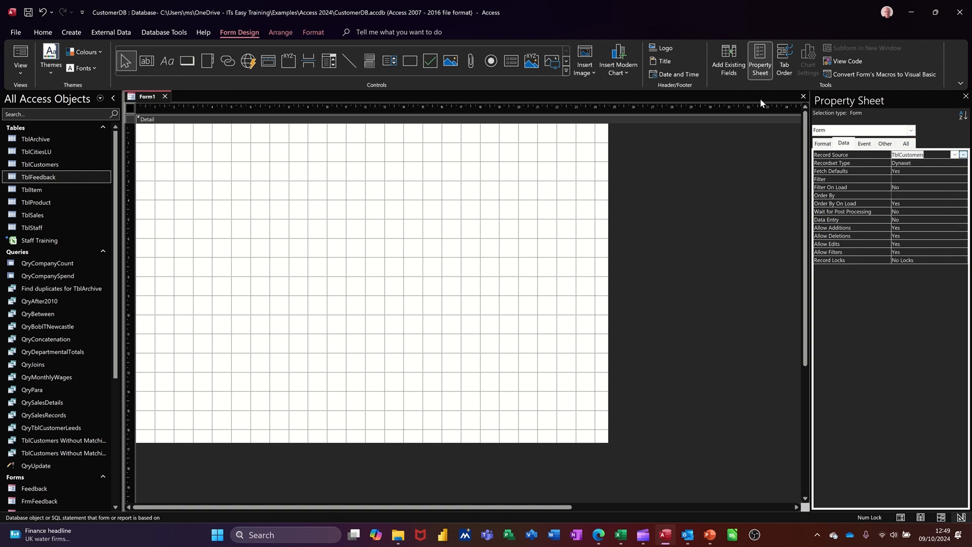
- Add the CustomerID, FirstName and Surname fields to the upper-left area of the form's Detail section
{"action": "left_click", "coordinate": [724, 60]}
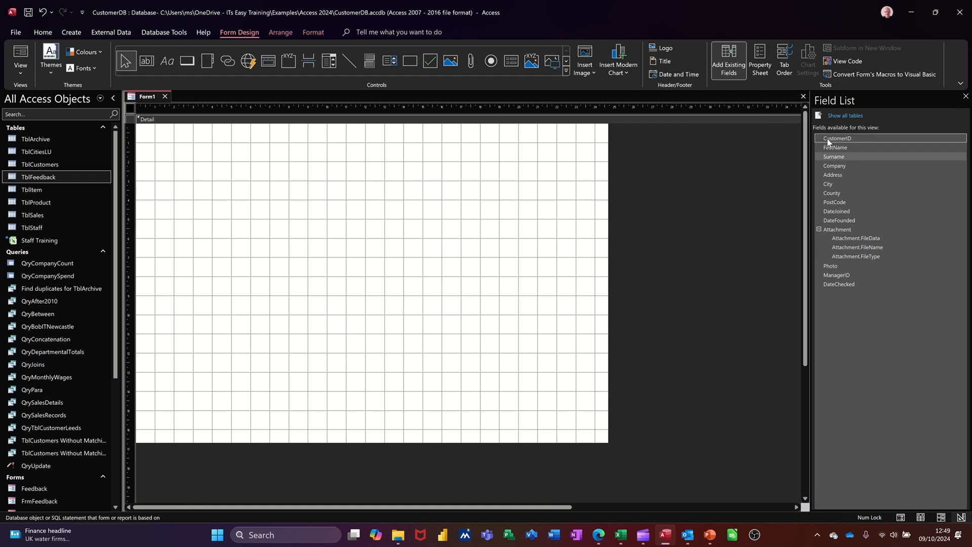
{"action": "left_click", "coordinate": [837, 140]}
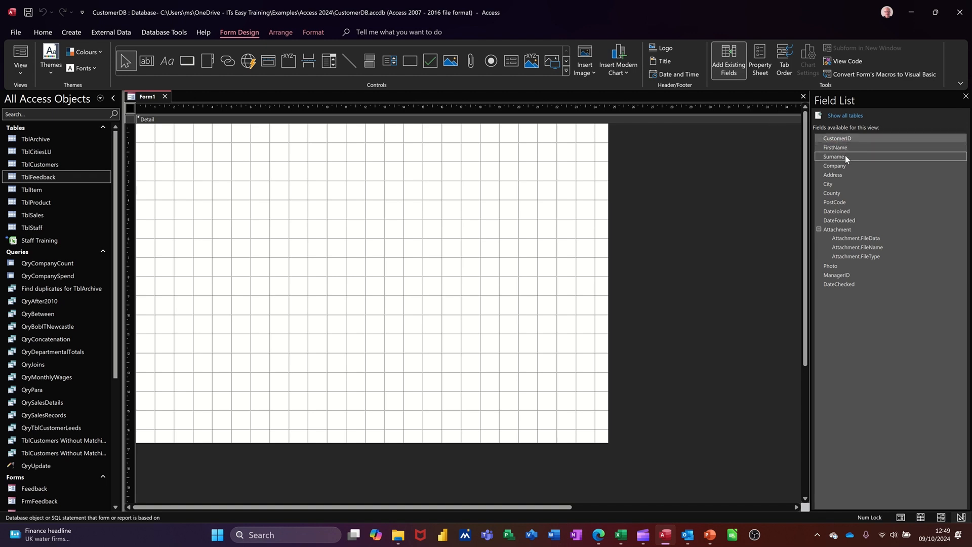
{"action": "left_click", "coordinate": [846, 156], "text": "shift"}
{"action": "left_click_drag", "start_coordinate": [848, 147], "coordinate": [215, 134]}
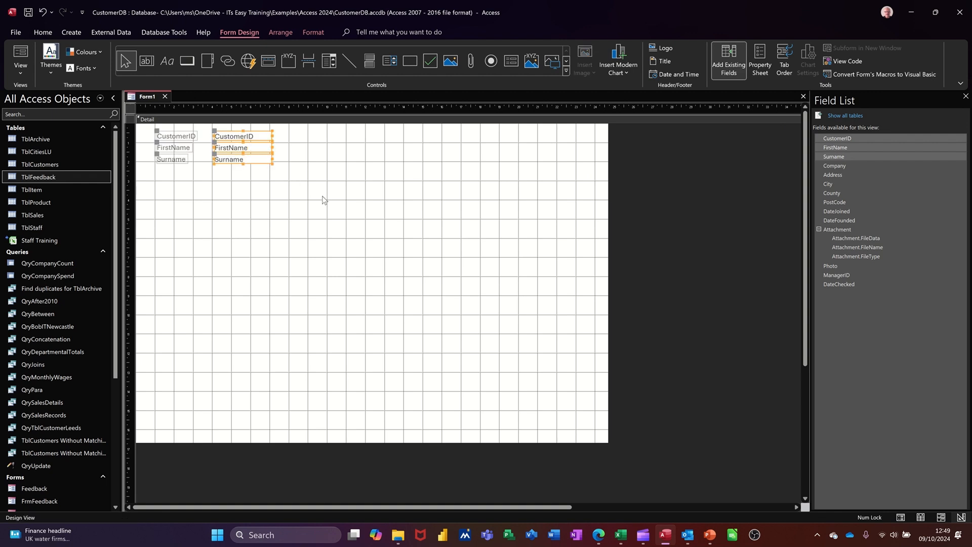
{"action": "left_click", "coordinate": [297, 188]}
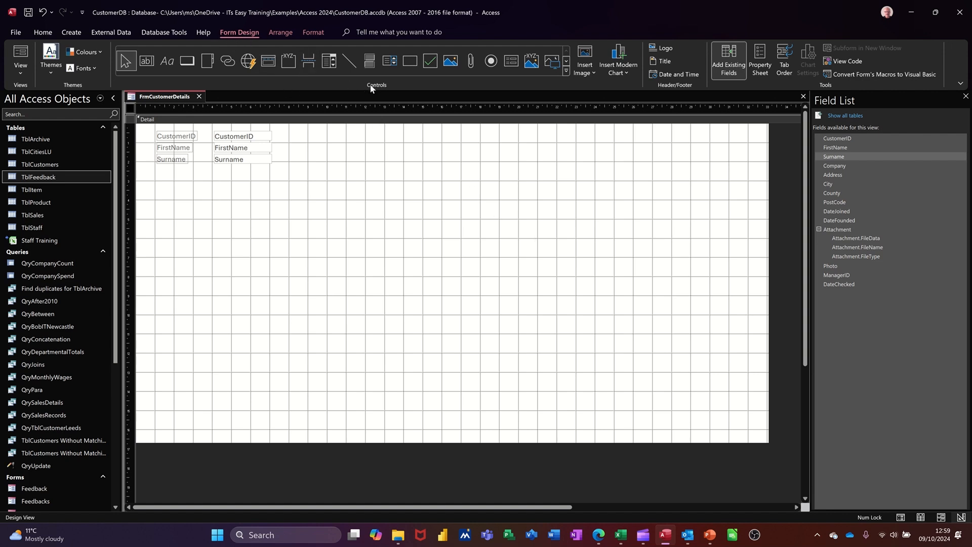
- Draw a subform about 16 cm wide and 6 cm high below the Surname field, based on existing tables and queries
{"action": "left_click", "coordinate": [512, 65]}
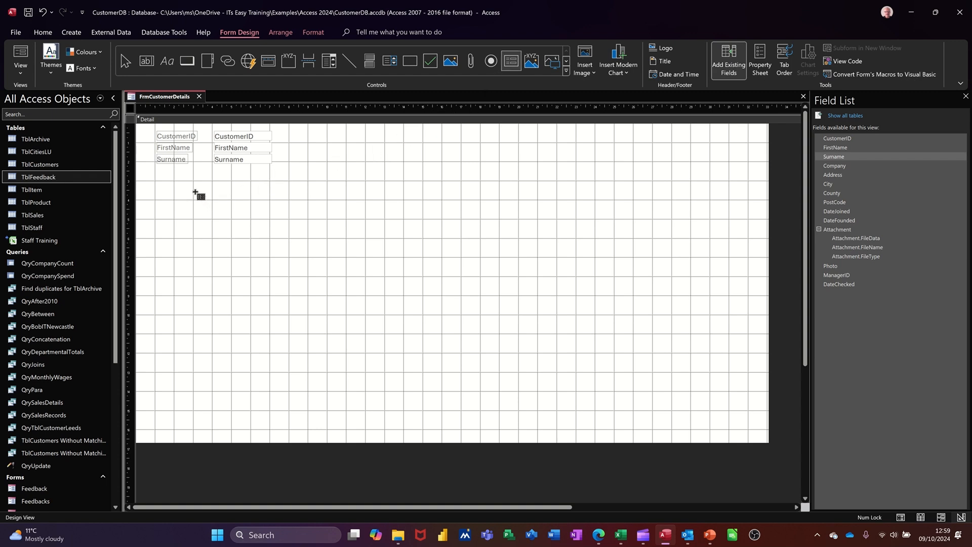
{"action": "left_click_drag", "start_coordinate": [195, 196], "coordinate": [504, 313]}
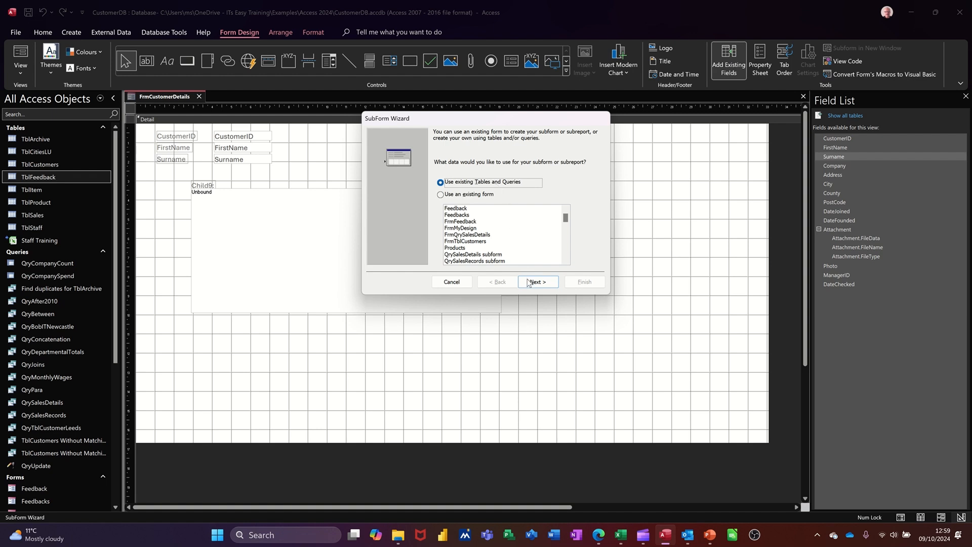
{"action": "left_click", "coordinate": [537, 287]}
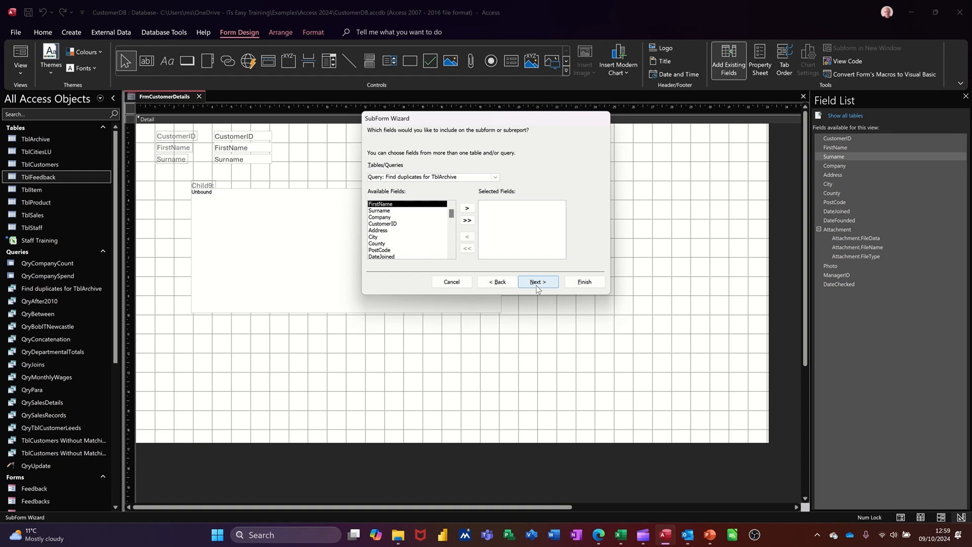
- Choose TblFeedback as the subform's source and include all of its fields
{"action": "left_click", "coordinate": [495, 177]}
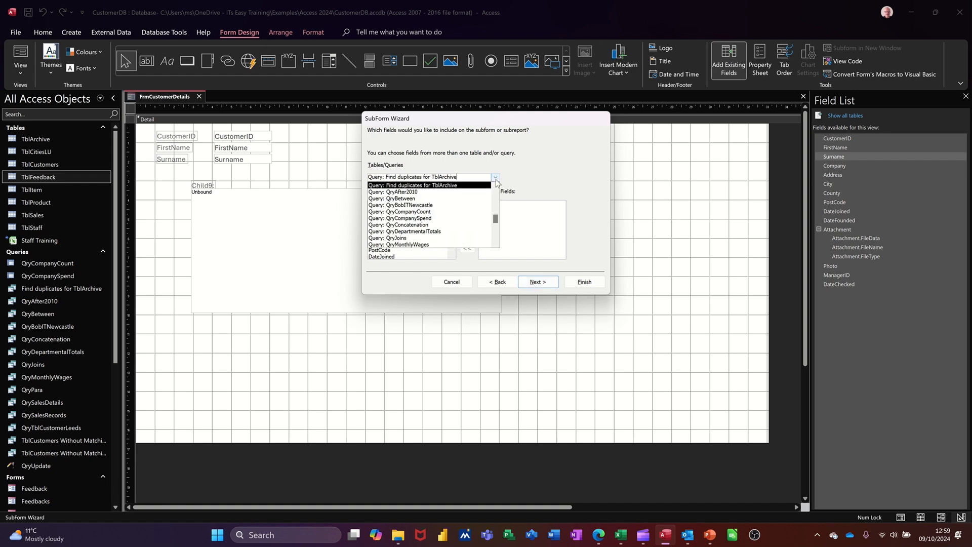
{"action": "scroll", "coordinate": [458, 207], "scroll_direction": "up", "scroll_amount": 3}
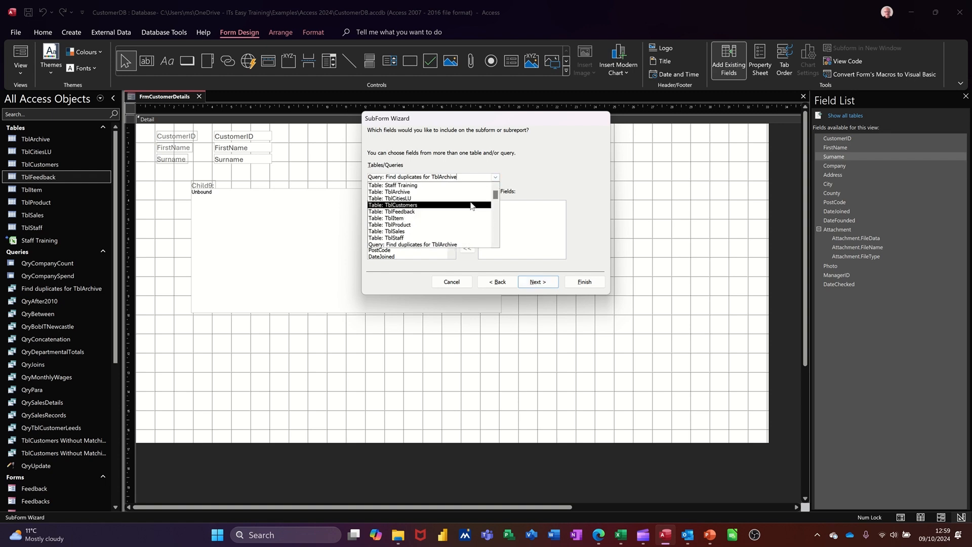
{"action": "left_click", "coordinate": [435, 212]}
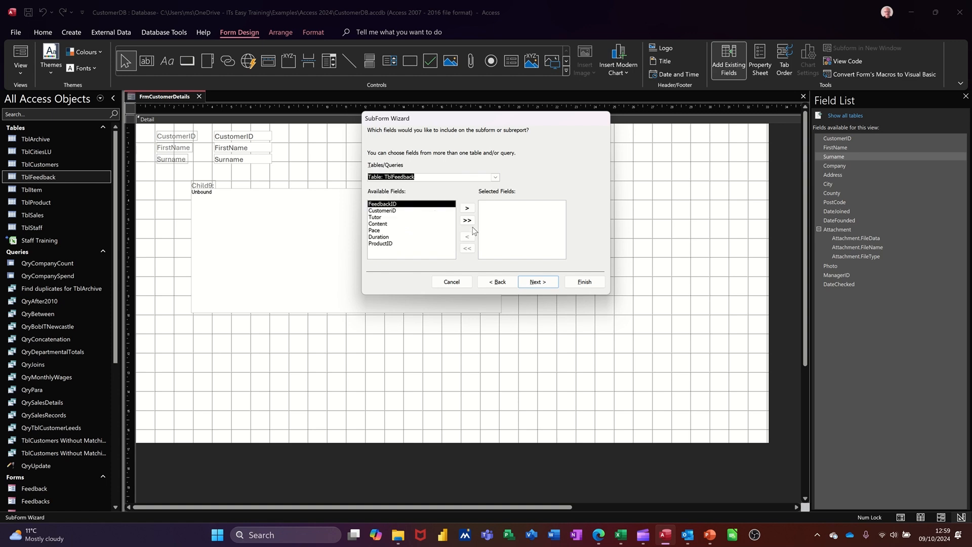
{"action": "left_click", "coordinate": [468, 221]}
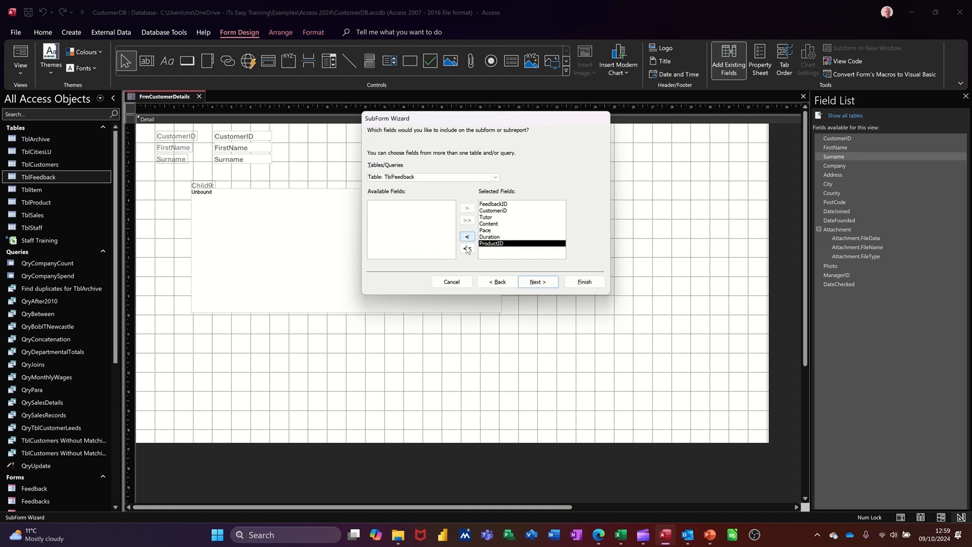
{"action": "left_click", "coordinate": [536, 286]}
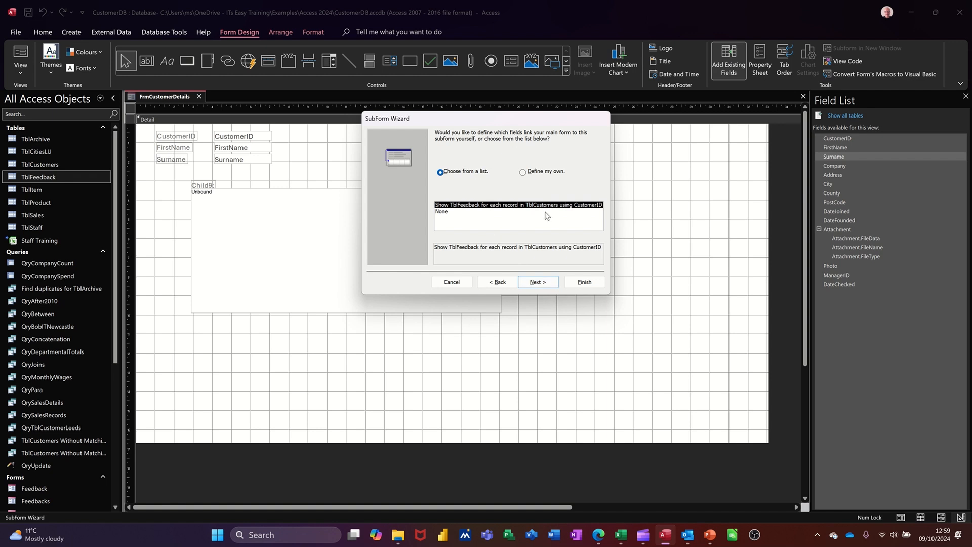
- Keep the link showing TblFeedback for each TblCustomers record by CustomerID, and finish the subform with the name Feedback Details
{"action": "left_click", "coordinate": [537, 285]}
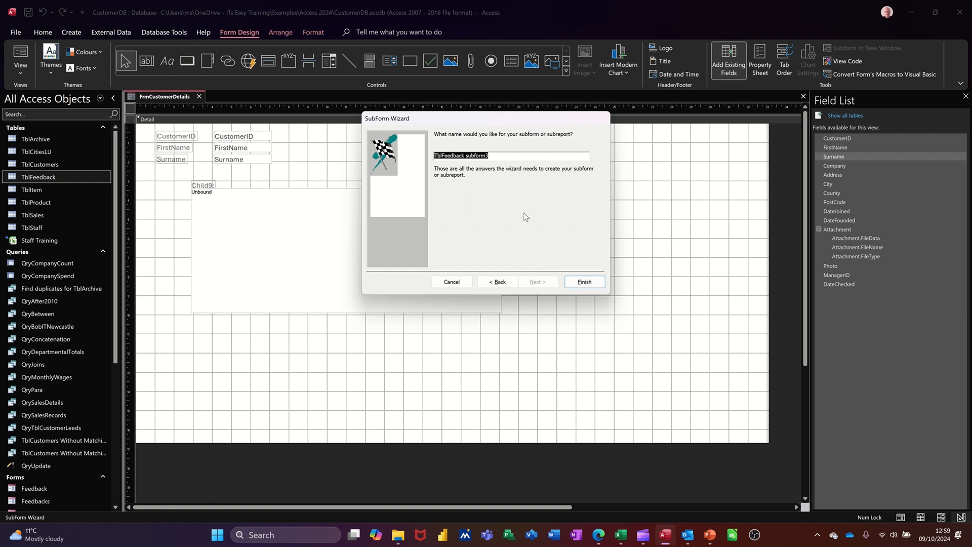
{"action": "type", "text": "Fe"}
{"action": "left_click", "coordinate": [575, 283]}
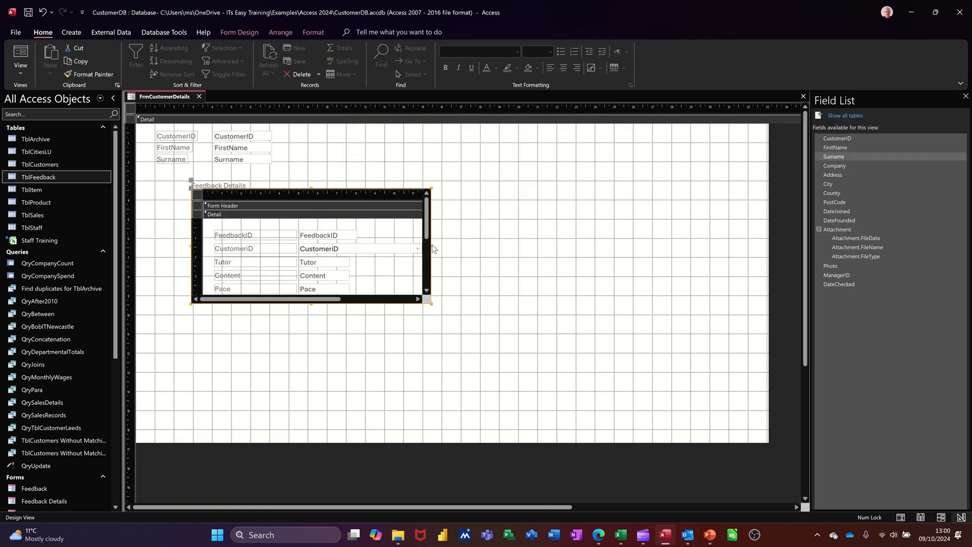
- Widen the Feedback Details subform to about 25 cm, move it up and left beneath Surname, and shorten it to about 5 cm
{"action": "left_click_drag", "start_coordinate": [432, 248], "coordinate": [667, 272]}
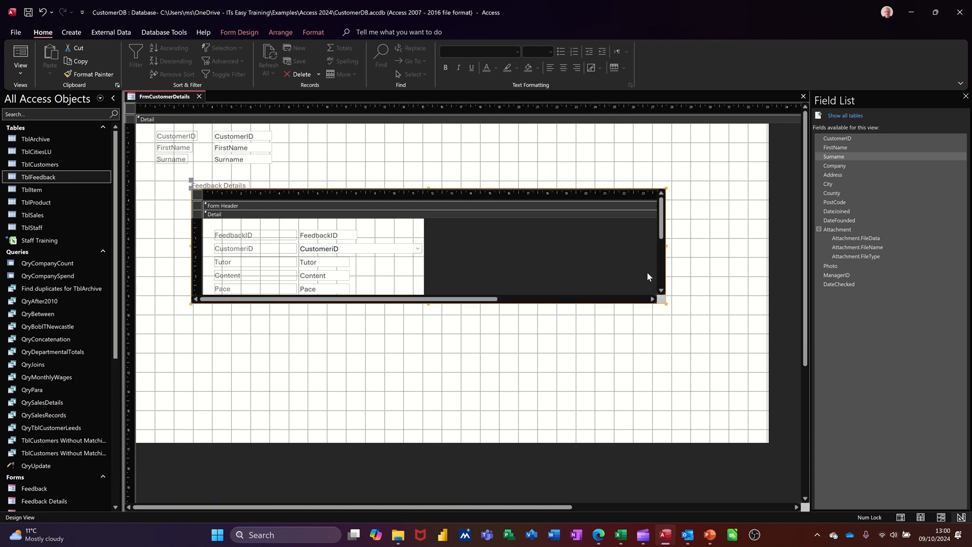
{"action": "left_click", "coordinate": [472, 176]}
{"action": "left_click_drag", "start_coordinate": [473, 195], "coordinate": [436, 183]}
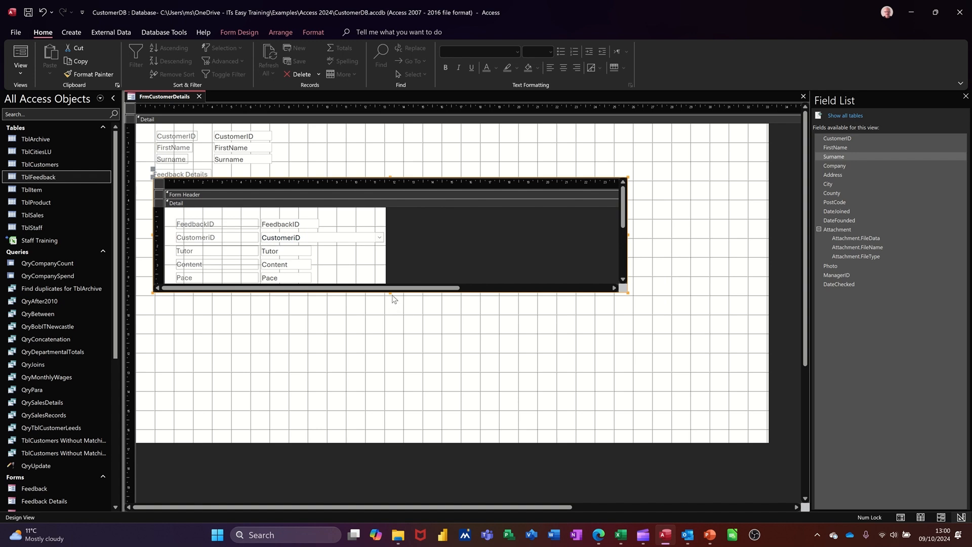
{"action": "left_click_drag", "start_coordinate": [391, 293], "coordinate": [394, 268]}
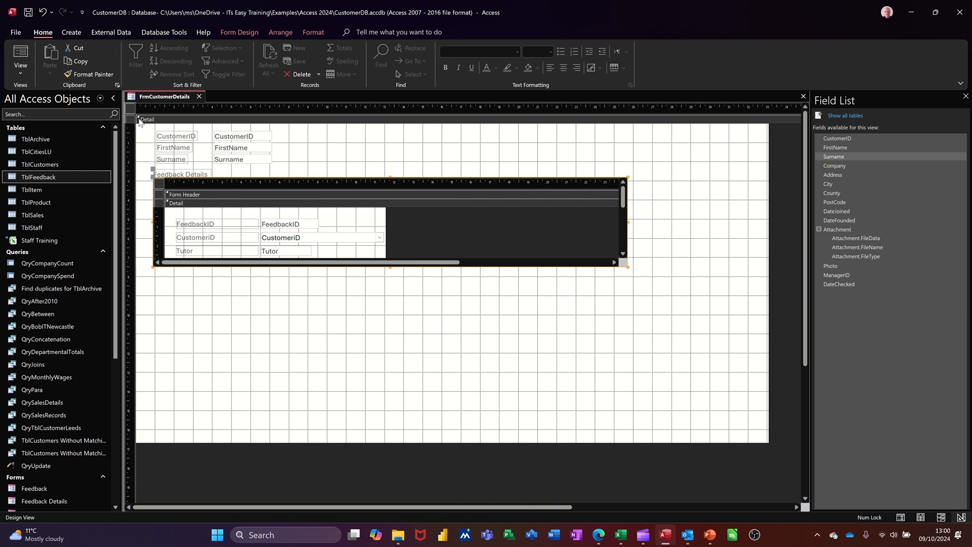
- Display FrmCustomerDetails in Form View, narrow the CustomerID column in the Feedback Details subform and hide it
{"action": "left_click", "coordinate": [21, 55]}
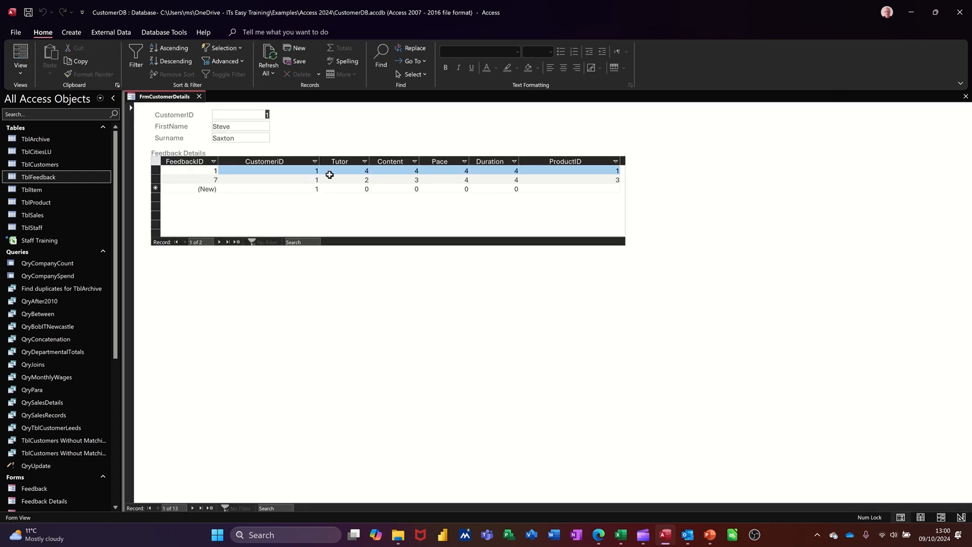
{"action": "left_click_drag", "start_coordinate": [320, 159], "coordinate": [268, 160]}
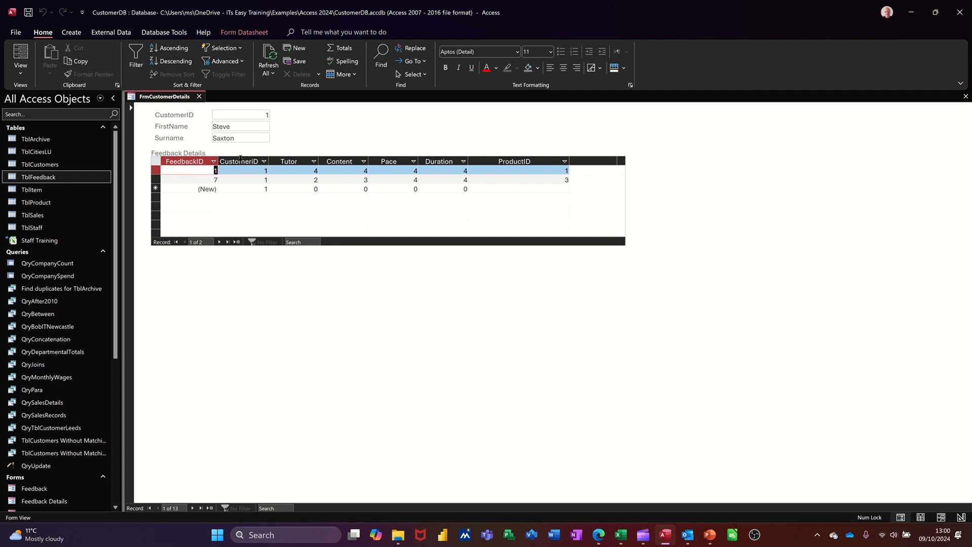
{"action": "left_click", "coordinate": [241, 160]}
{"action": "right_click", "coordinate": [241, 162]}
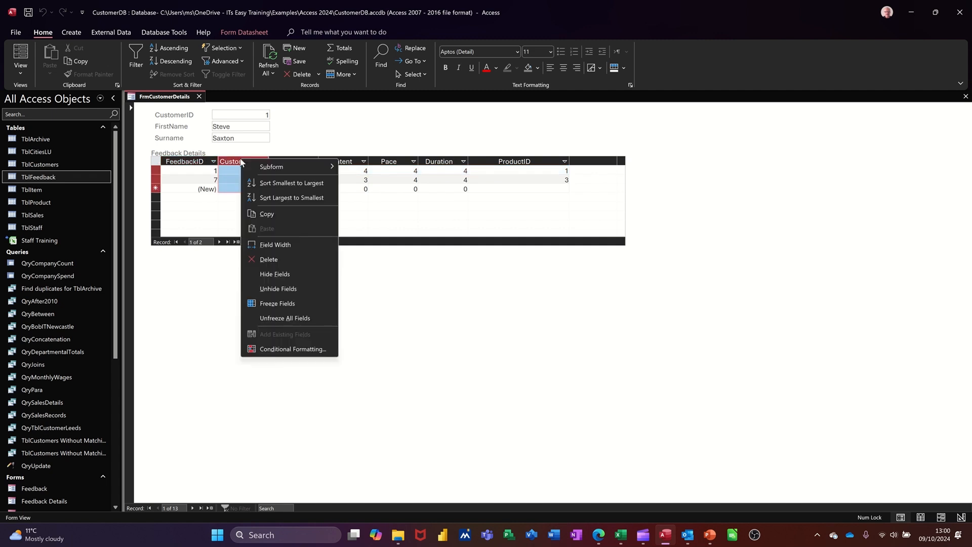
{"action": "left_click", "coordinate": [265, 275]}
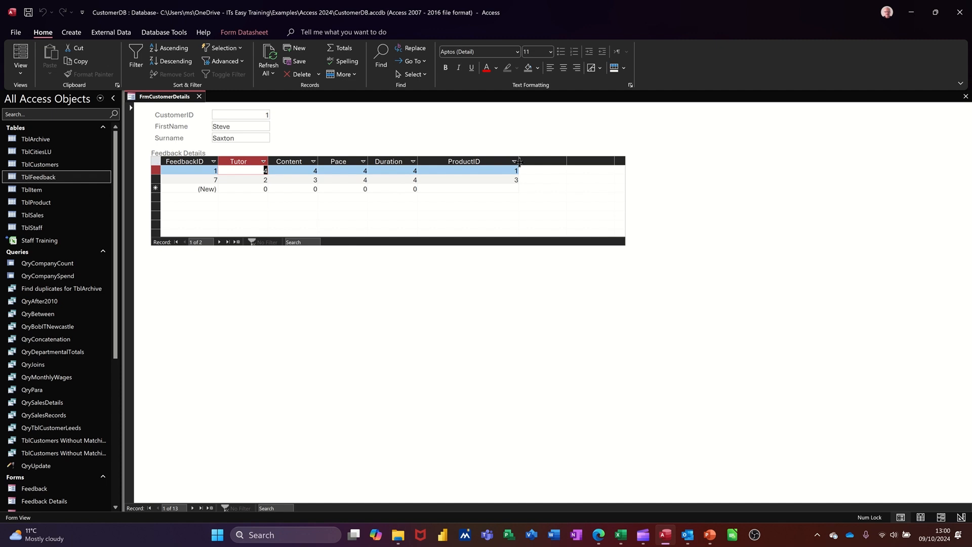
- Fit the subform's ProductID column to its contents and move it between FeedbackID and Tutor
{"action": "double_click", "coordinate": [517, 162]}
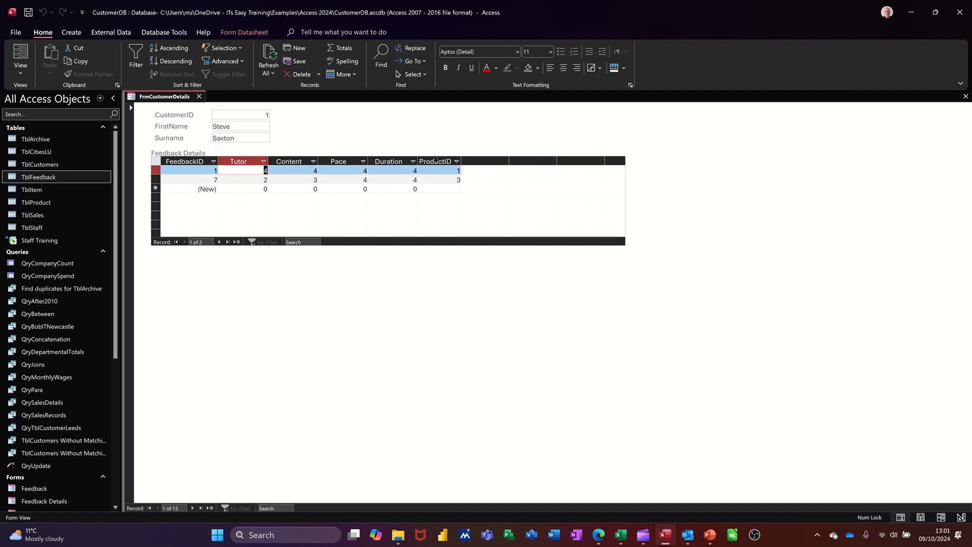
{"action": "left_click", "coordinate": [436, 160]}
{"action": "left_click_drag", "start_coordinate": [427, 160], "coordinate": [256, 167]}
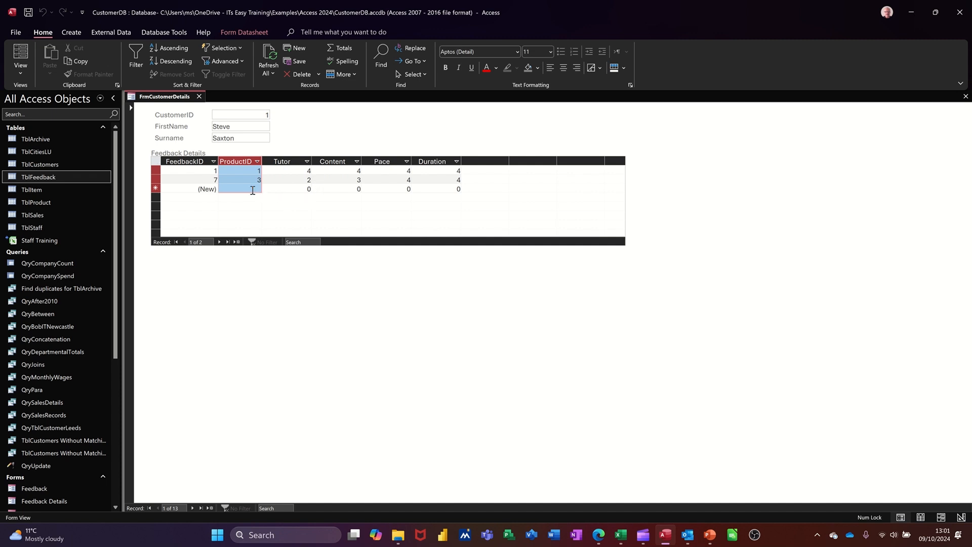
- Add a feedback record for the first customer with product 4 (Project) and ratings of 4 for Tutor, Content, Pace and Duration
{"action": "left_click", "coordinate": [253, 190]}
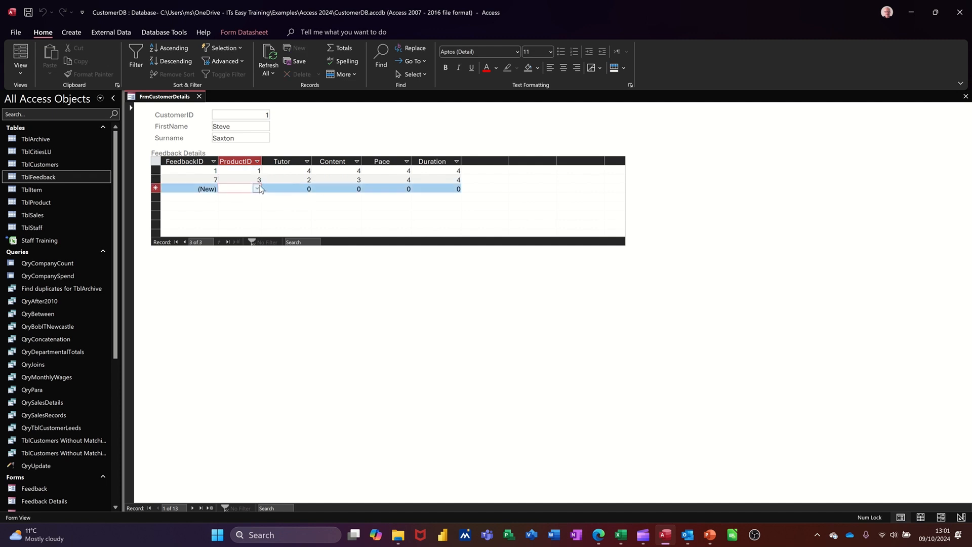
{"action": "left_click", "coordinate": [257, 188]}
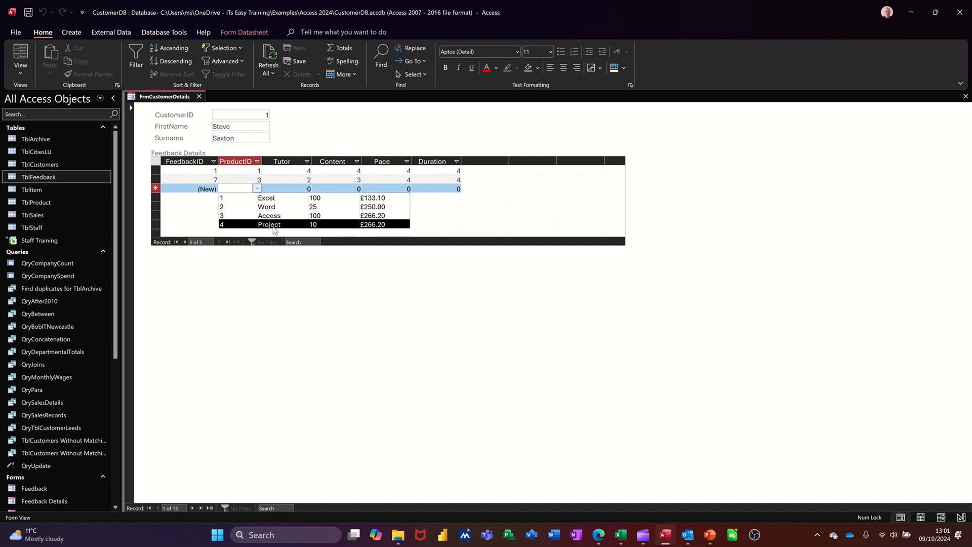
{"action": "left_click", "coordinate": [276, 225]}
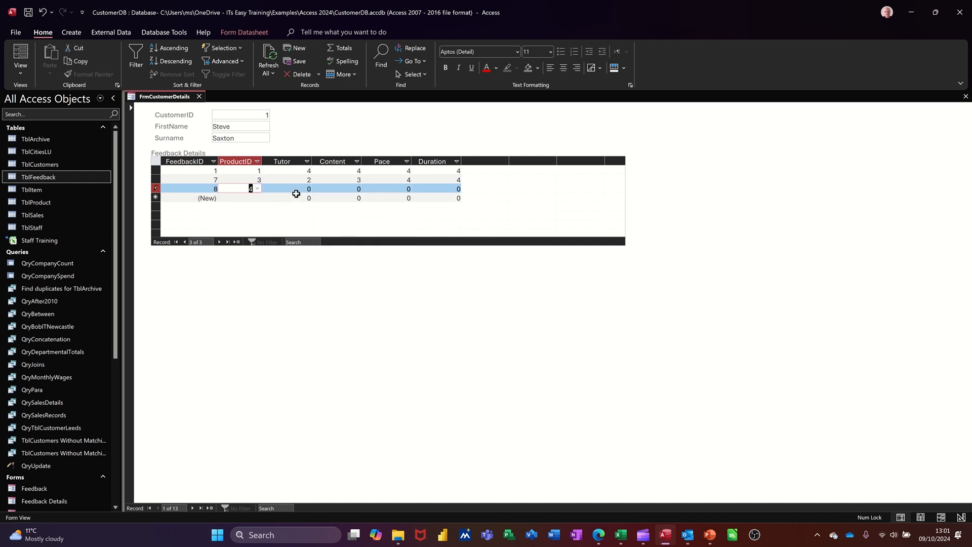
{"action": "left_click", "coordinate": [298, 198]}
{"action": "key", "text": "Up"}
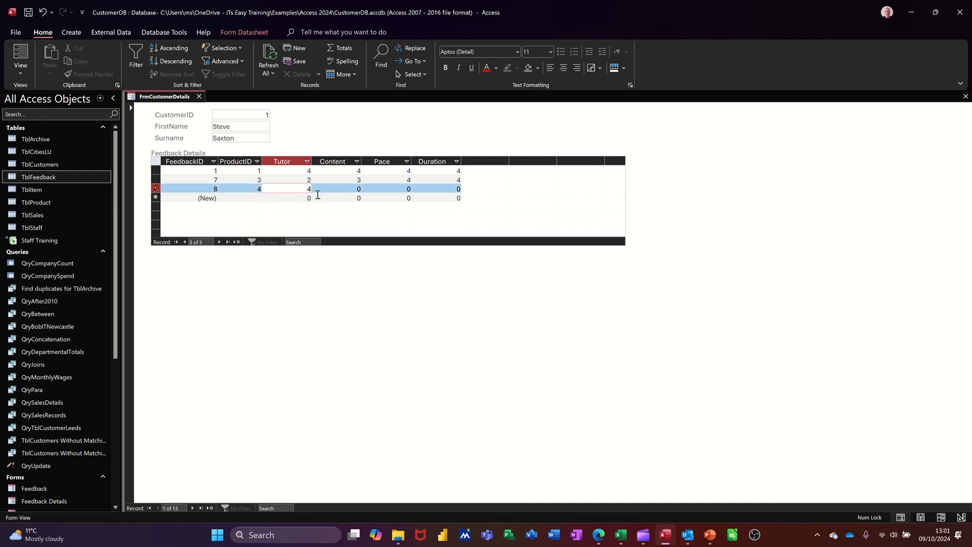
{"action": "key", "text": "Tab"}
{"action": "type", "text": "4"}
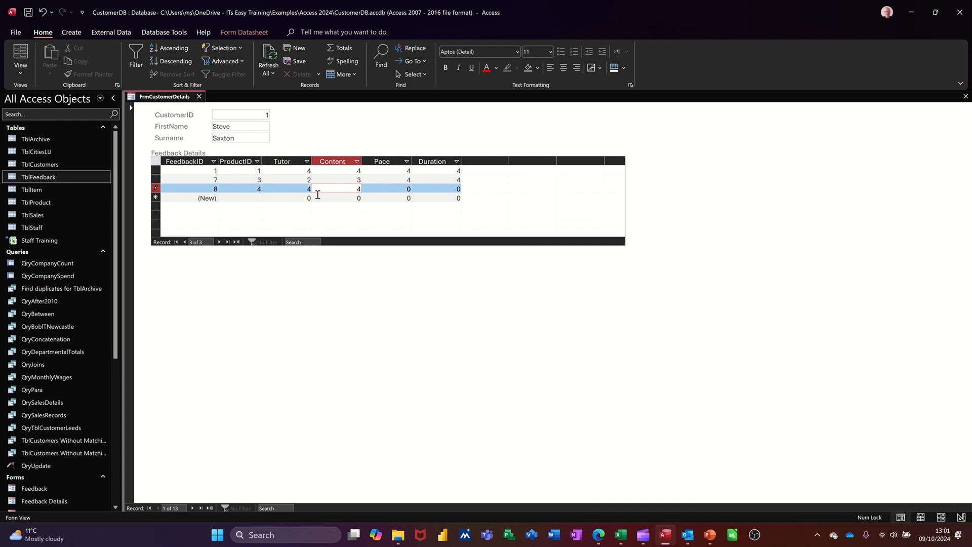
{"action": "key", "text": "Tab"}
{"action": "type", "text": "4"}
{"action": "key", "text": "Tab"}
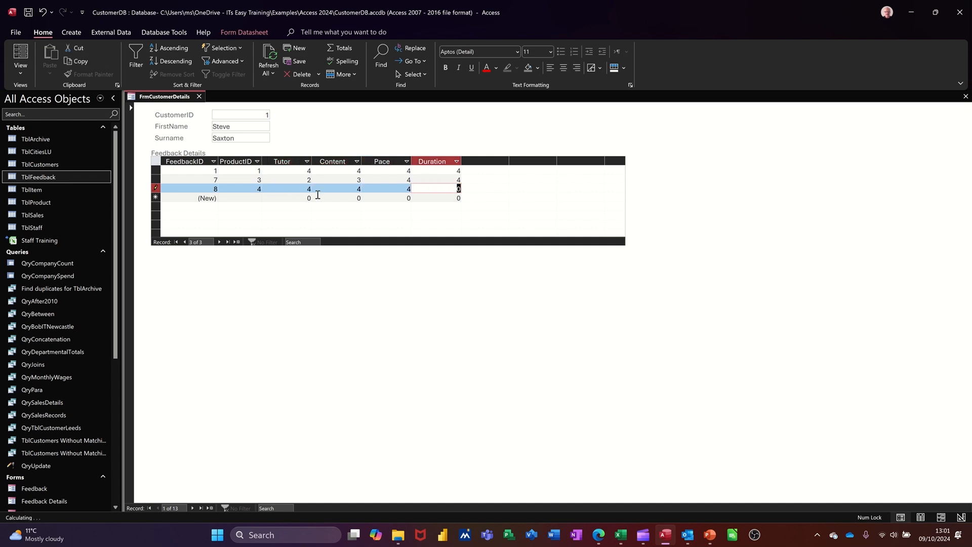
{"action": "type", "text": "4"}
{"action": "key", "text": "Tab"}
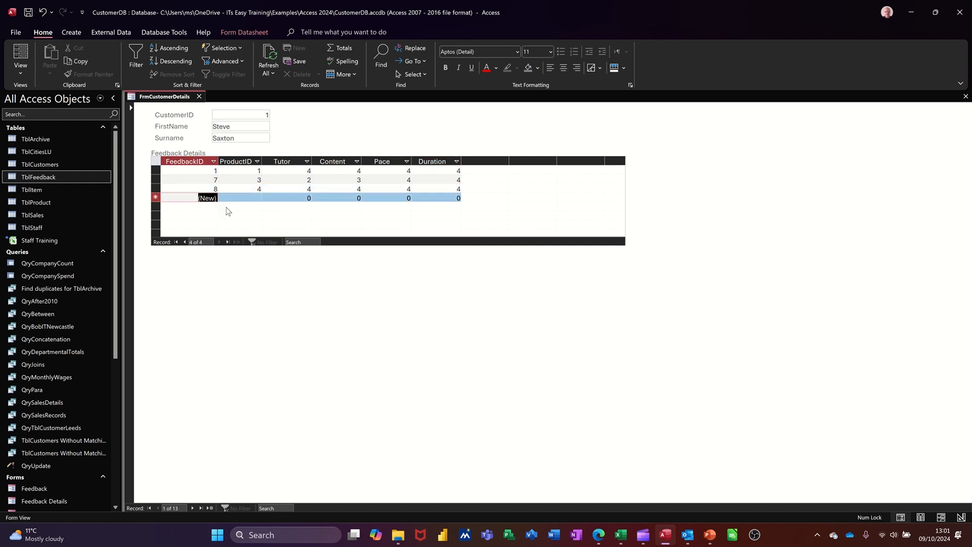
- Open TblFeedback to check the record added through the subform, and close the table again
{"action": "left_click", "coordinate": [54, 176]}
{"action": "double_click", "coordinate": [50, 178]}
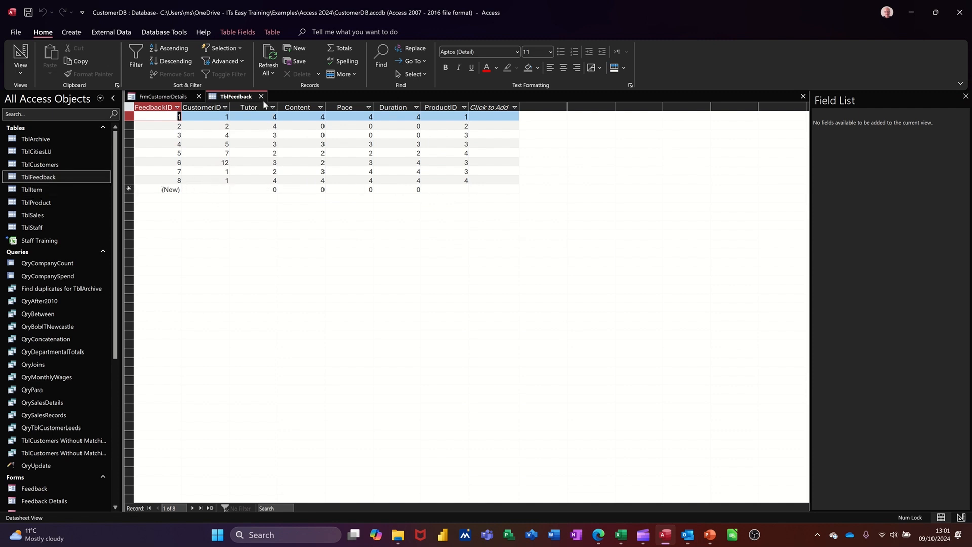
{"action": "left_click", "coordinate": [261, 97]}
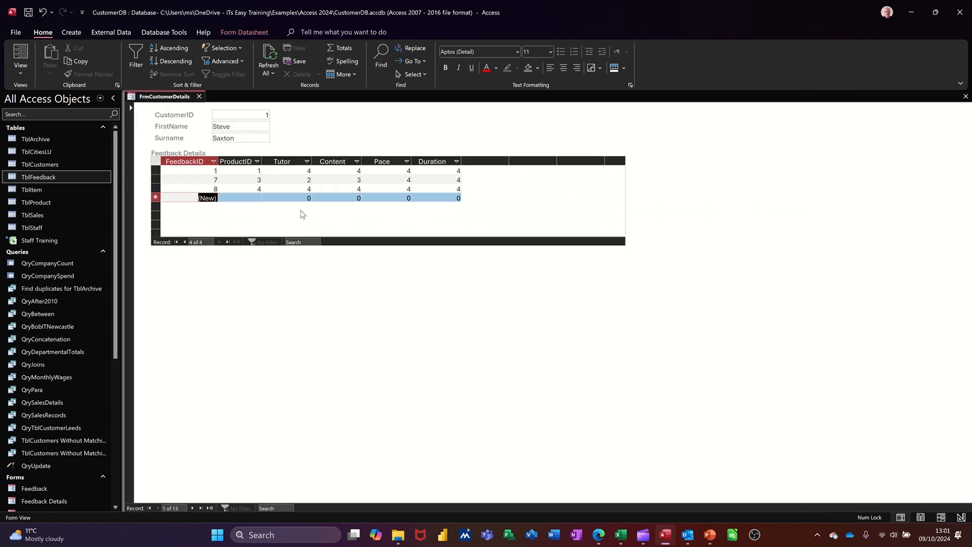
- Step forward through the customer records to the seventh one to review their feedback, and save the form
{"action": "left_click", "coordinate": [192, 508]}
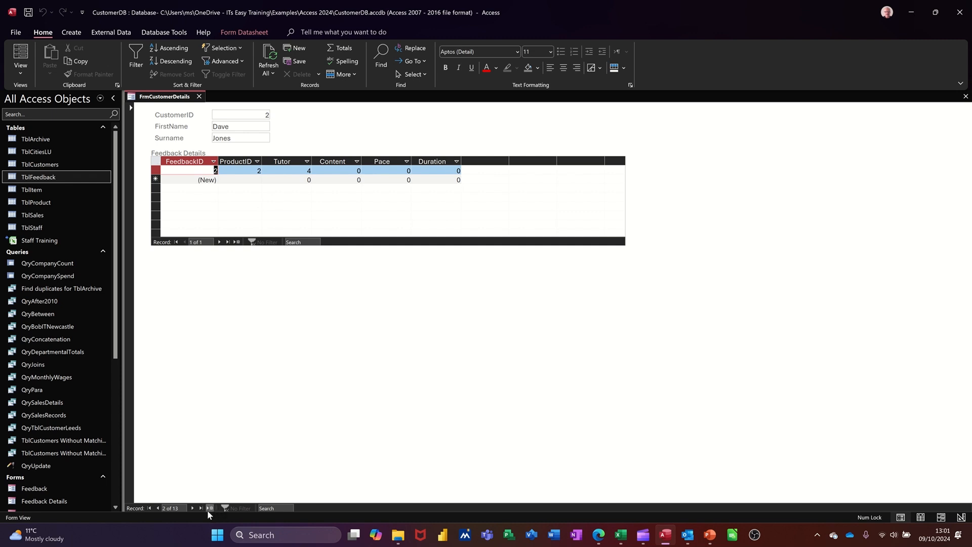
{"action": "left_click", "coordinate": [193, 509]}
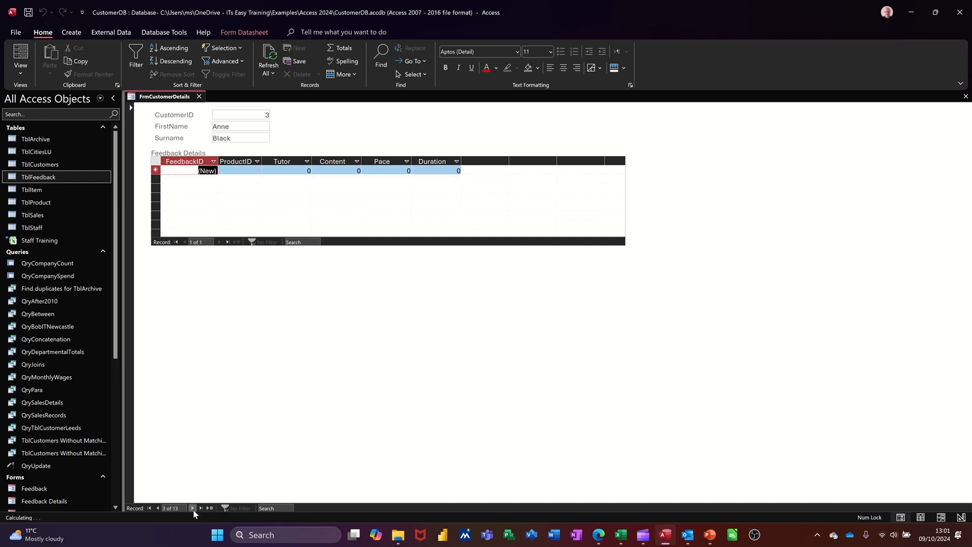
{"action": "left_click", "coordinate": [193, 509]}
{"action": "left_click", "coordinate": [193, 508]}
{"action": "left_click", "coordinate": [193, 509]}
{"action": "left_click", "coordinate": [193, 509]}
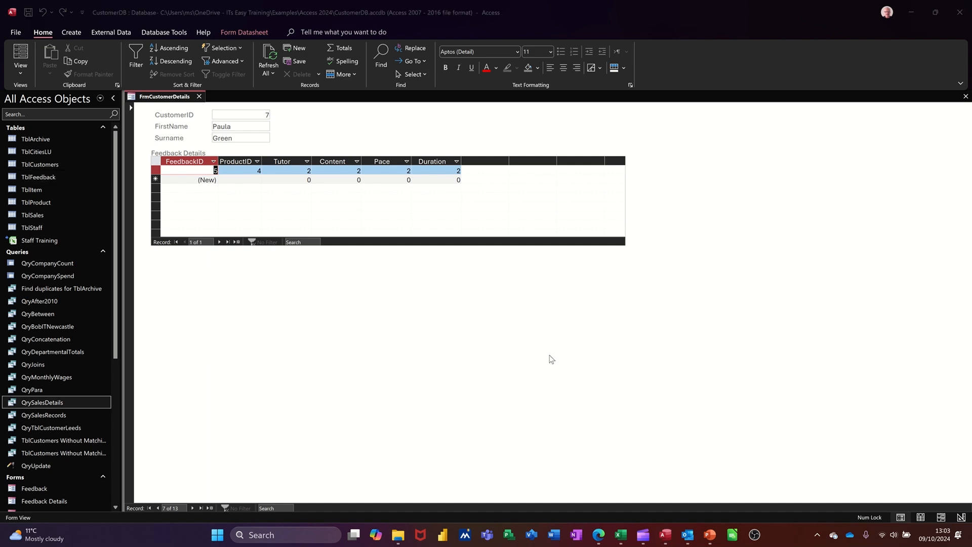
{"action": "left_click", "coordinate": [28, 10]}
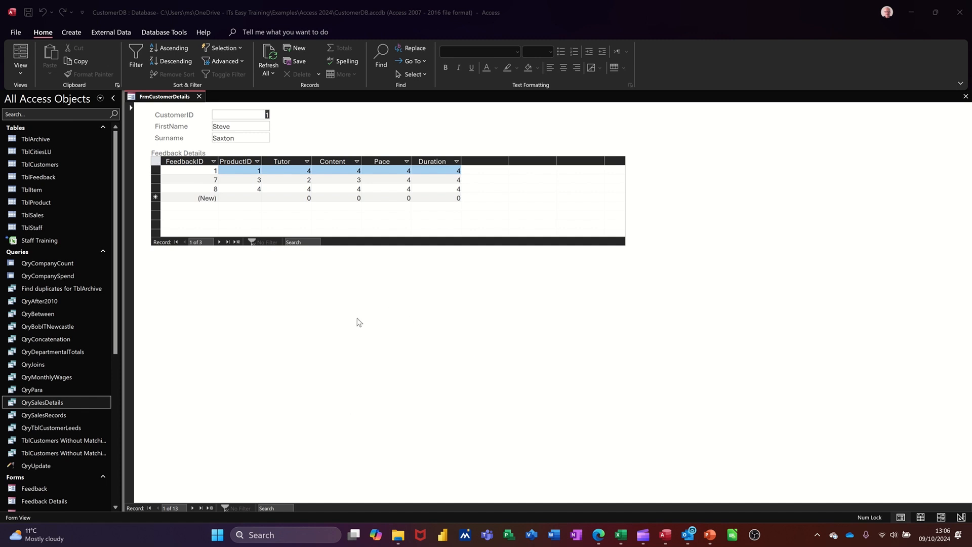
- Open QrySalesDetails and start a new sale for product 3 (Access) with a quantity of 10
{"action": "double_click", "coordinate": [42, 403]}
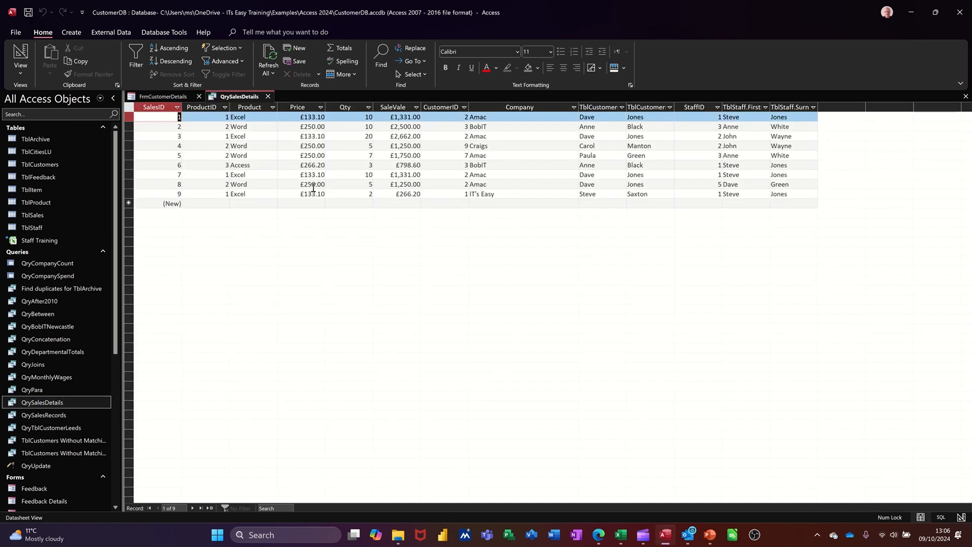
{"action": "left_click", "coordinate": [219, 204]}
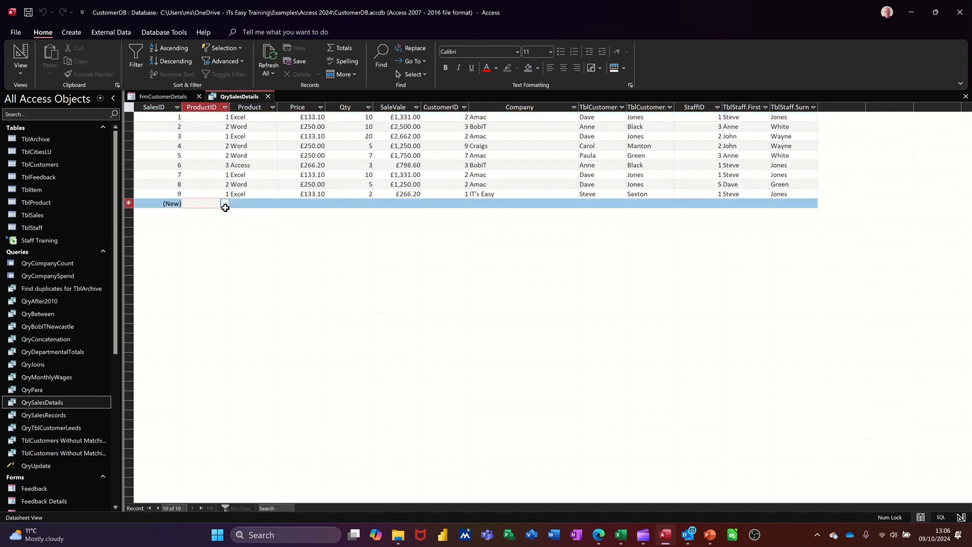
{"action": "left_click", "coordinate": [226, 203]}
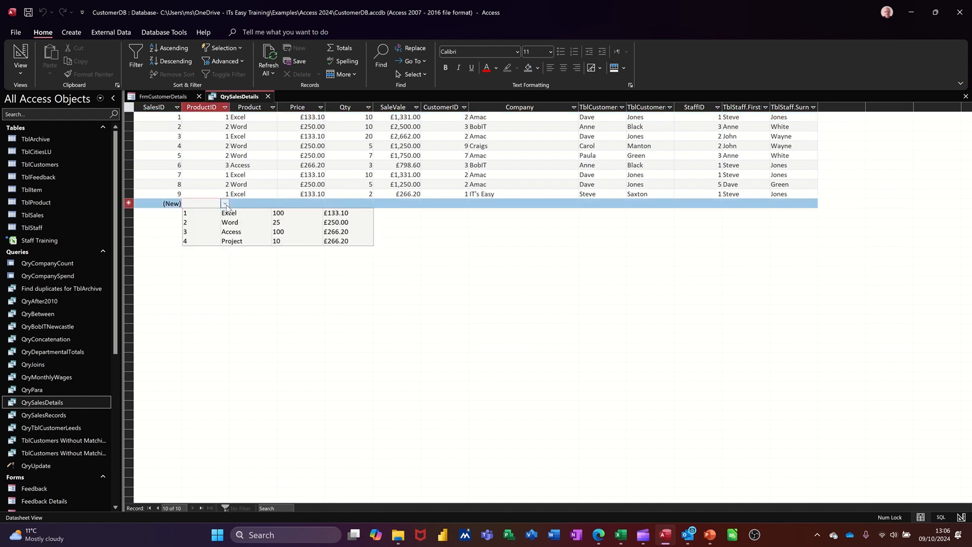
{"action": "left_click", "coordinate": [233, 233]}
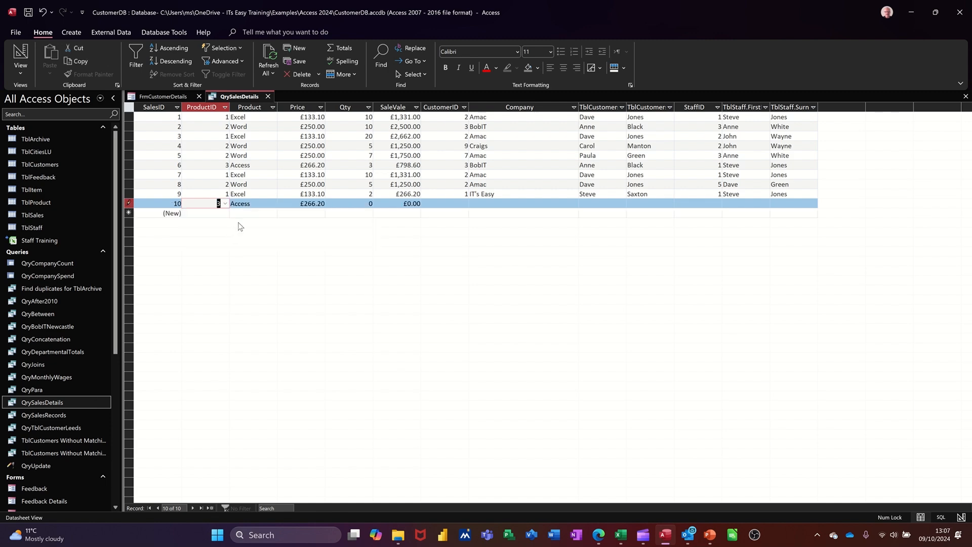
{"action": "left_click", "coordinate": [355, 205]}
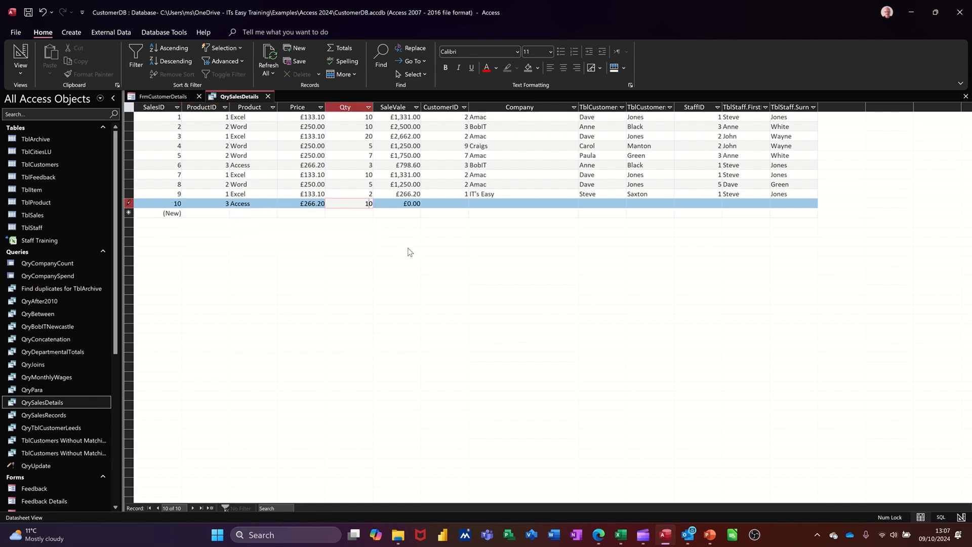
{"action": "key", "text": "Tab"}
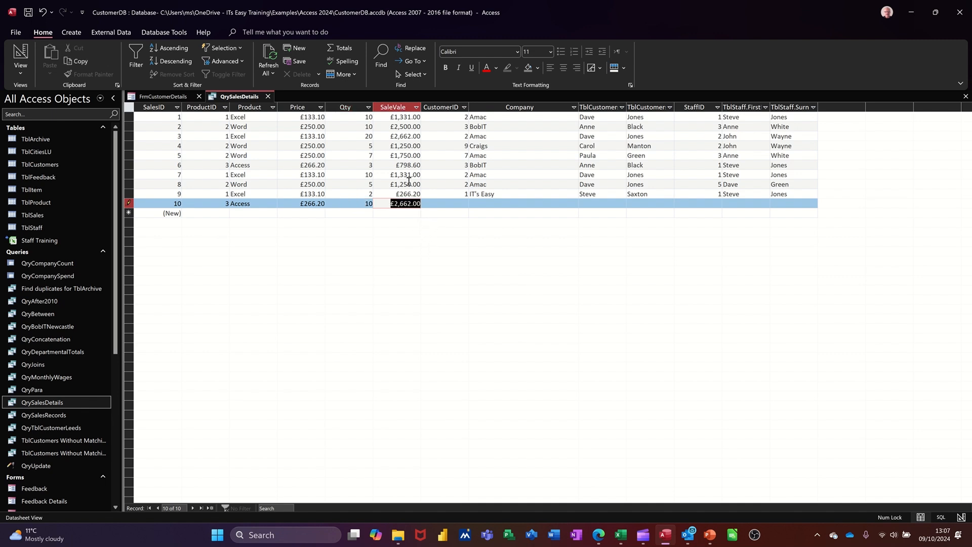
- Assign the tenth listed customer and the fourth listed staff member to the new sale, store the record and close the query
{"action": "left_click", "coordinate": [450, 205]}
{"action": "left_click", "coordinate": [464, 204]}
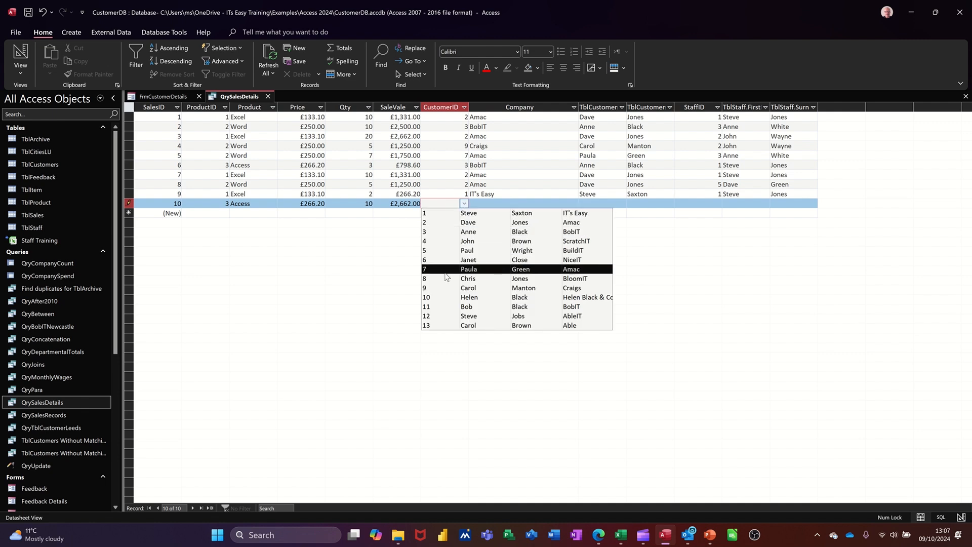
{"action": "left_click", "coordinate": [441, 301]}
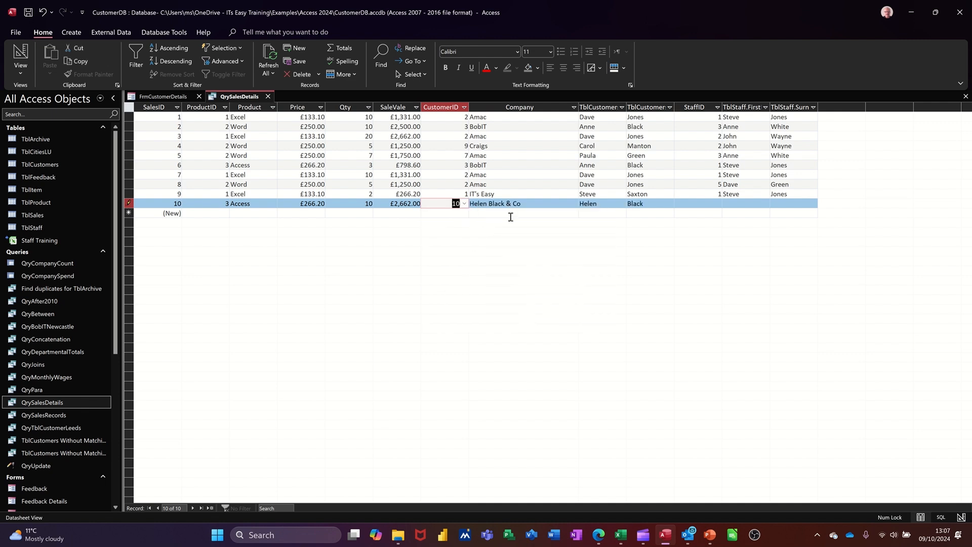
{"action": "left_click", "coordinate": [703, 203]}
{"action": "left_click", "coordinate": [717, 203]}
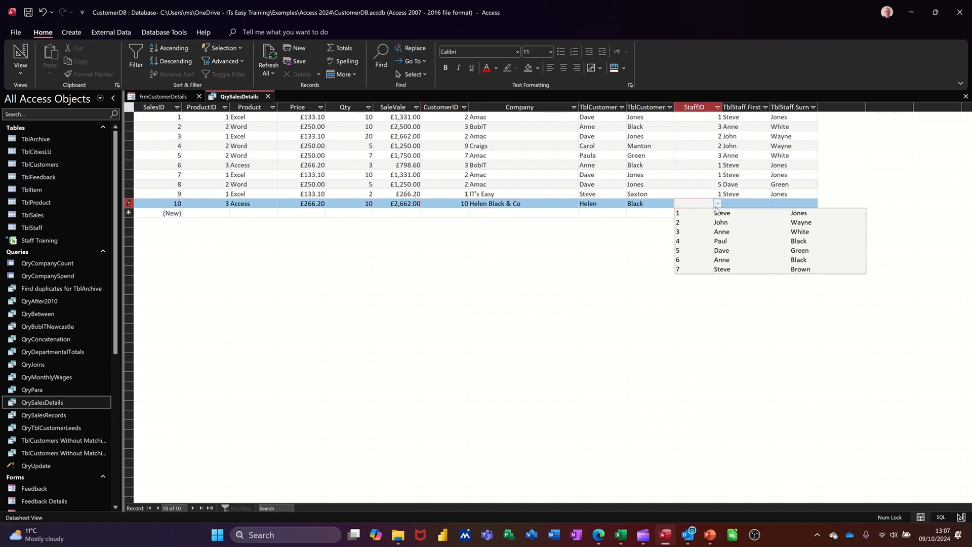
{"action": "left_click", "coordinate": [689, 246]}
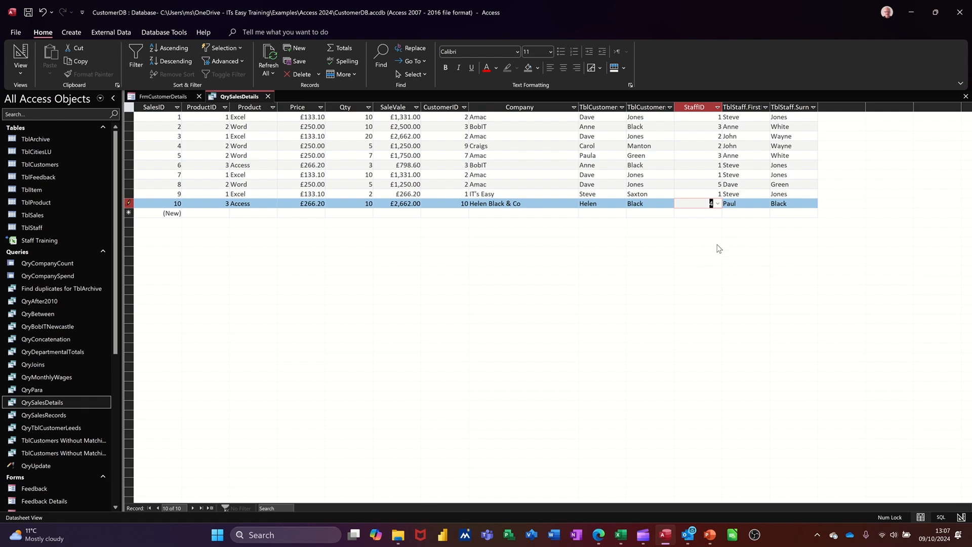
{"action": "key", "text": "Tab"}
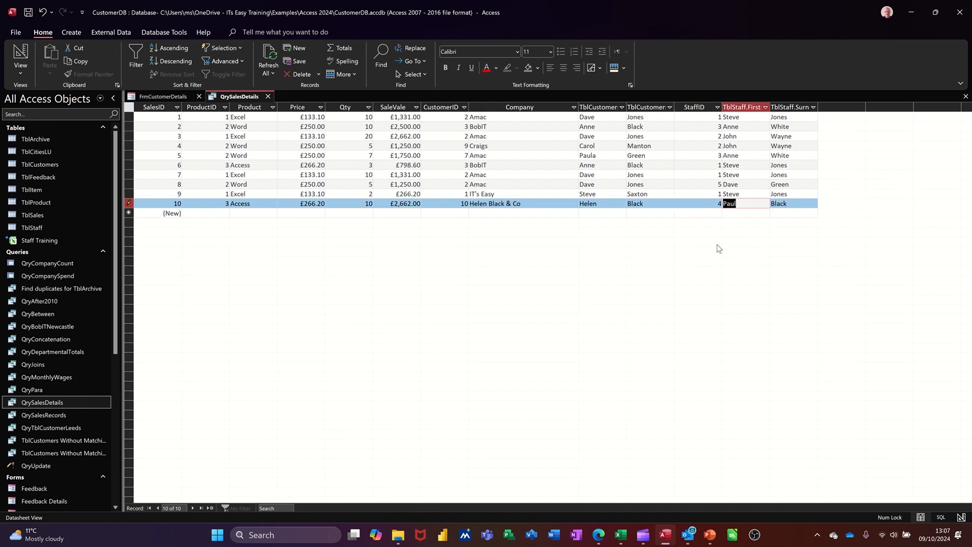
{"action": "key", "text": "Tab"}
{"action": "key", "text": "Tab"}
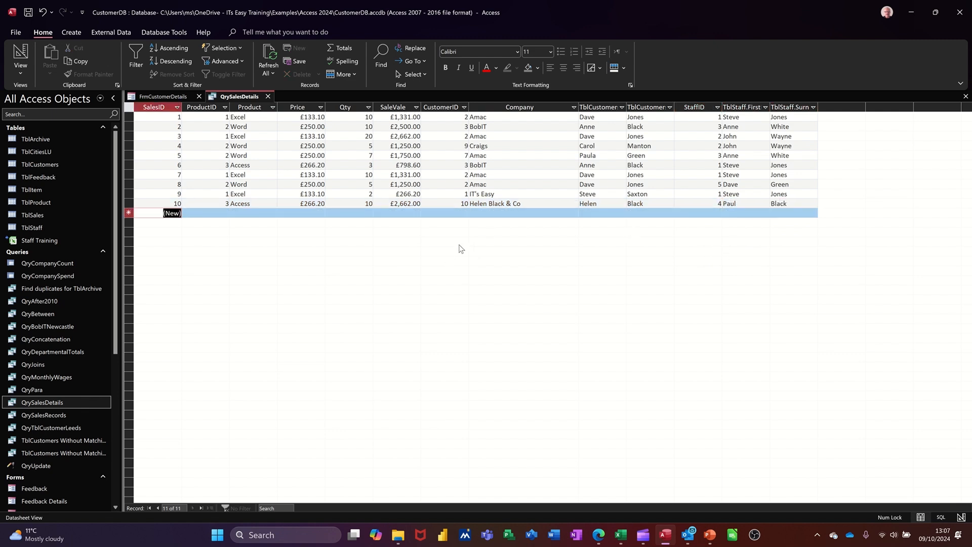
{"action": "left_click", "coordinate": [268, 97]}
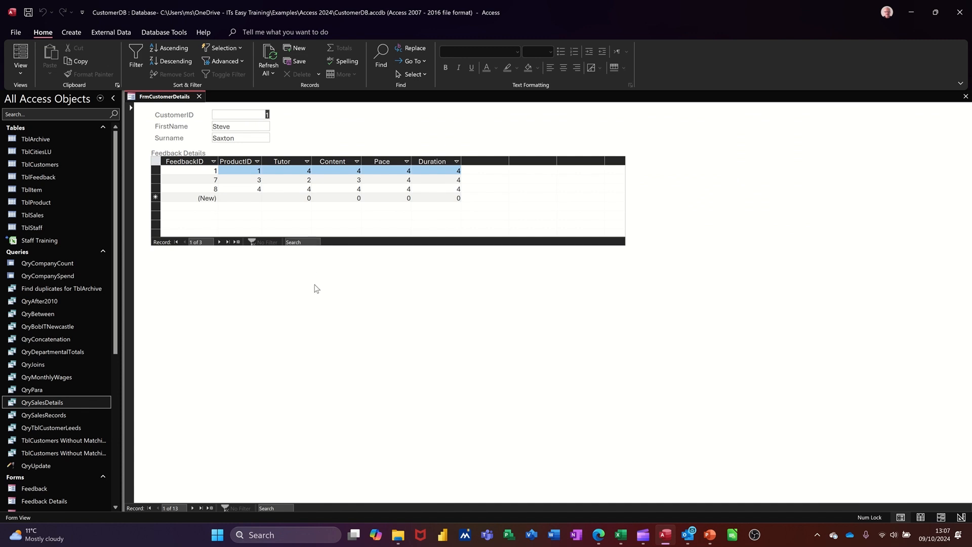
- Return FrmCustomerDetails to Design View and draw a second subform about 16 cm wide and 5 cm high below Feedback Details
{"action": "left_click", "coordinate": [25, 72]}
{"action": "left_click", "coordinate": [38, 156]}
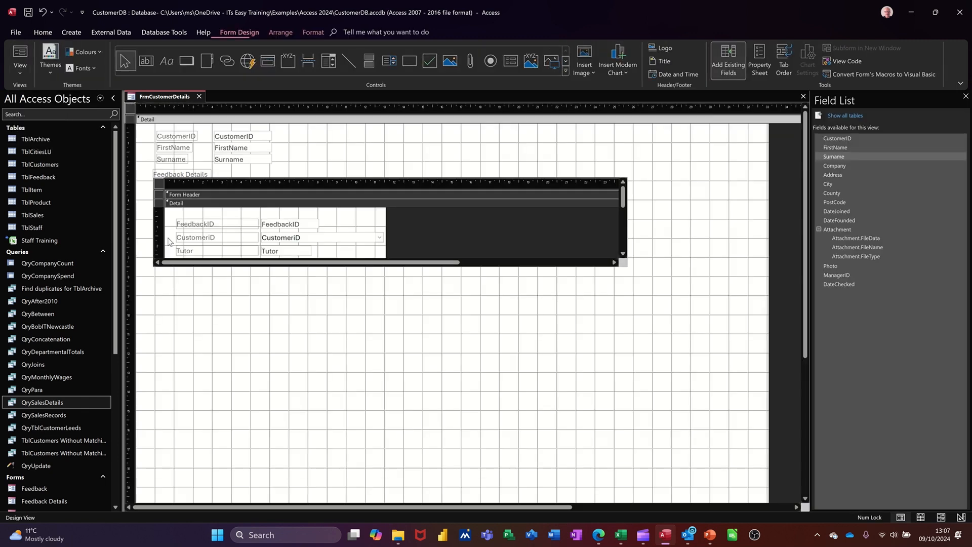
{"action": "left_click", "coordinate": [511, 65]}
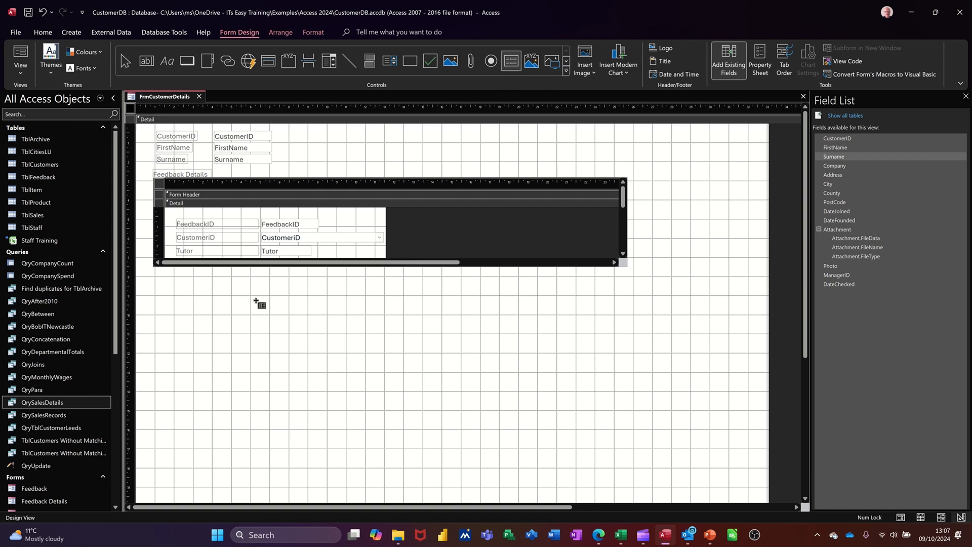
{"action": "left_click_drag", "start_coordinate": [161, 288], "coordinate": [460, 377]}
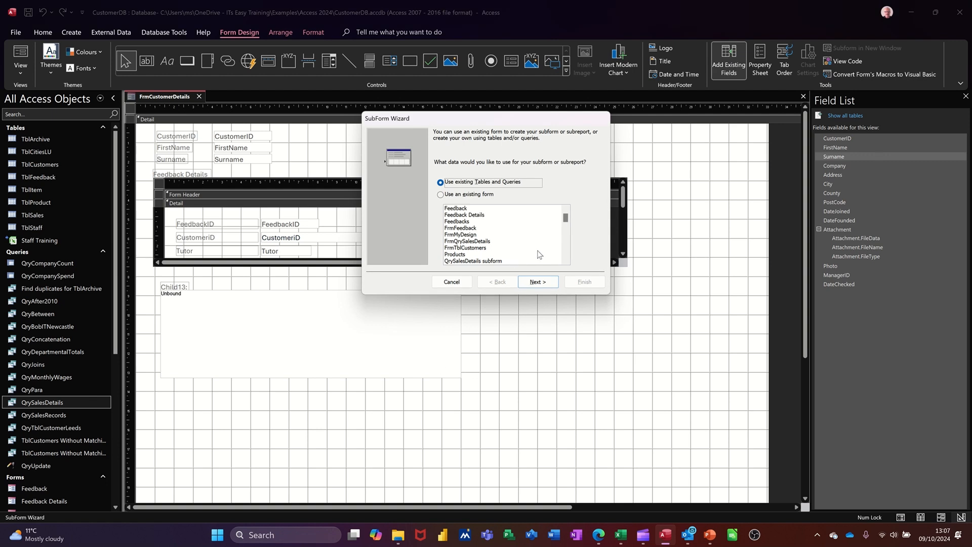
- Base the new subform on existing data and include all fields of the QrySalesDetails query
{"action": "left_click", "coordinate": [534, 285]}
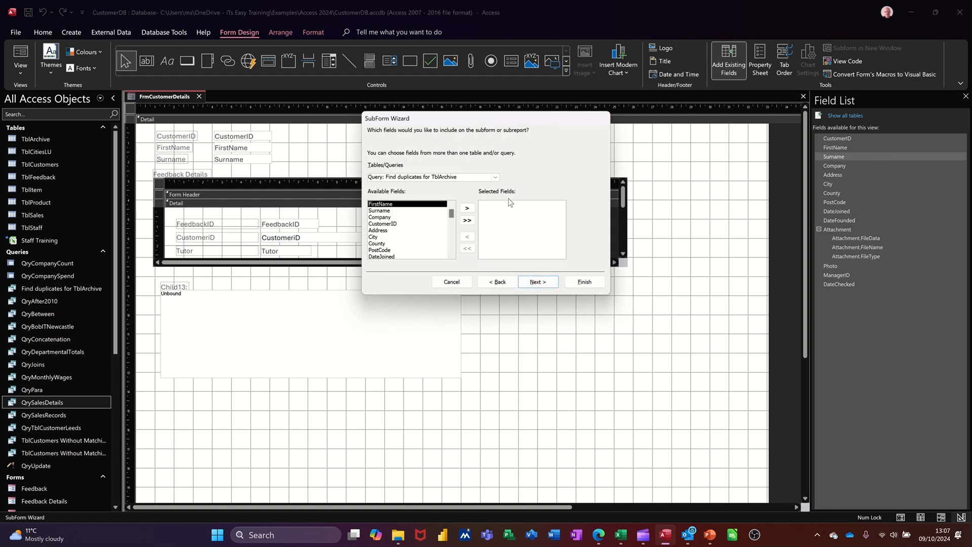
{"action": "left_click", "coordinate": [496, 179]}
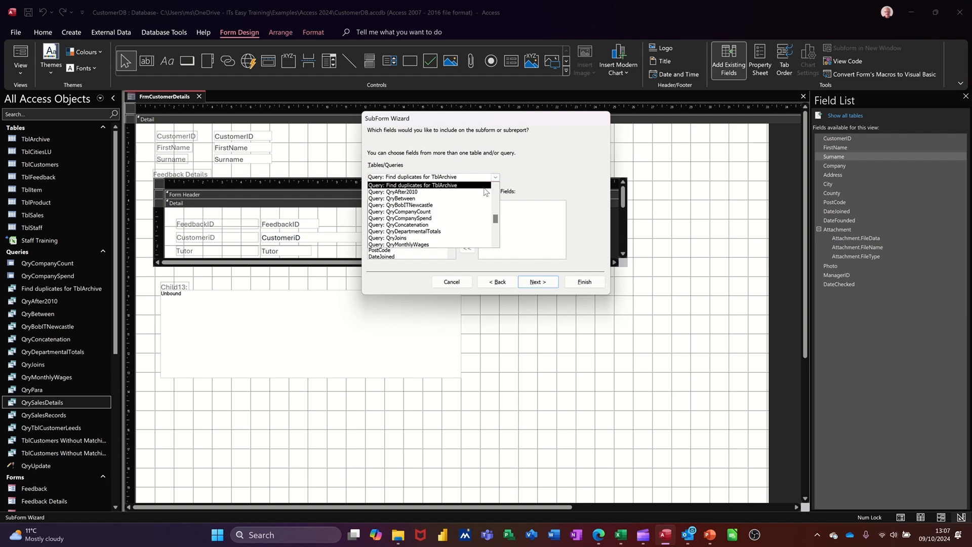
{"action": "scroll", "coordinate": [474, 221], "scroll_direction": "down", "scroll_amount": 1}
{"action": "scroll", "coordinate": [473, 221], "scroll_direction": "down", "scroll_amount": 1}
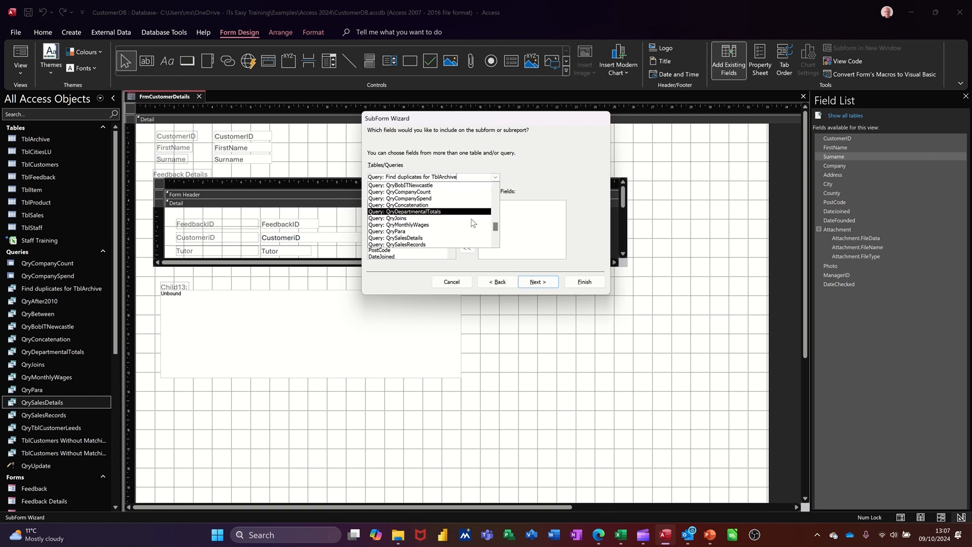
{"action": "left_click", "coordinate": [448, 238]}
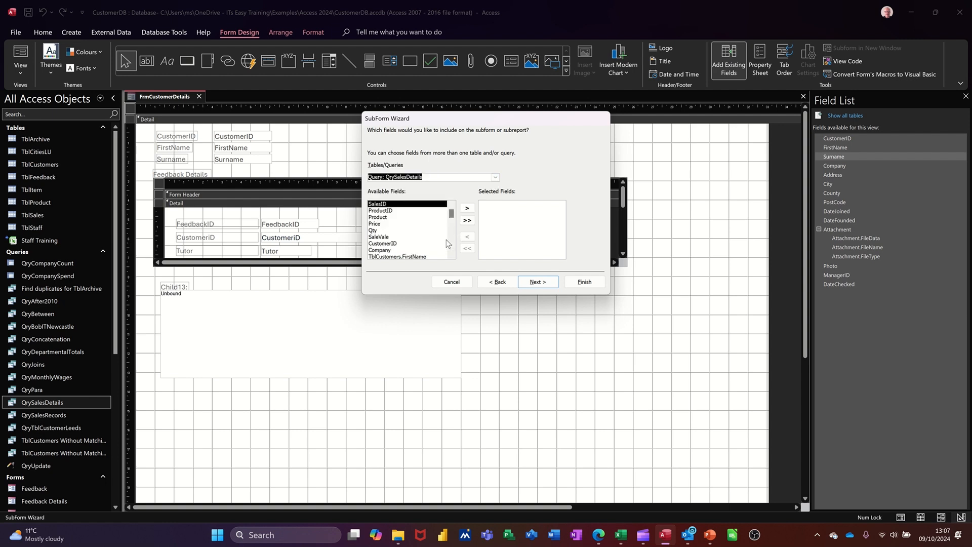
{"action": "left_click", "coordinate": [467, 220]}
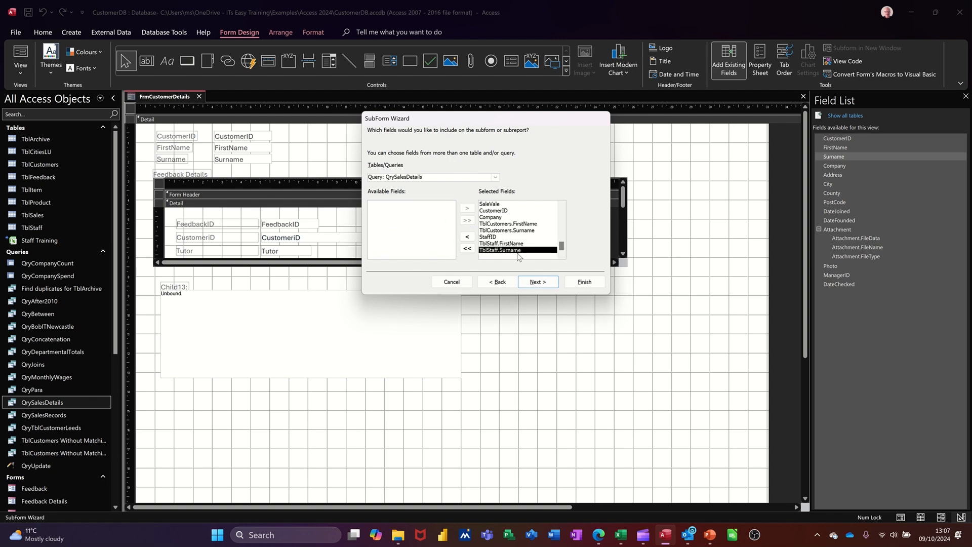
{"action": "left_click", "coordinate": [537, 282]}
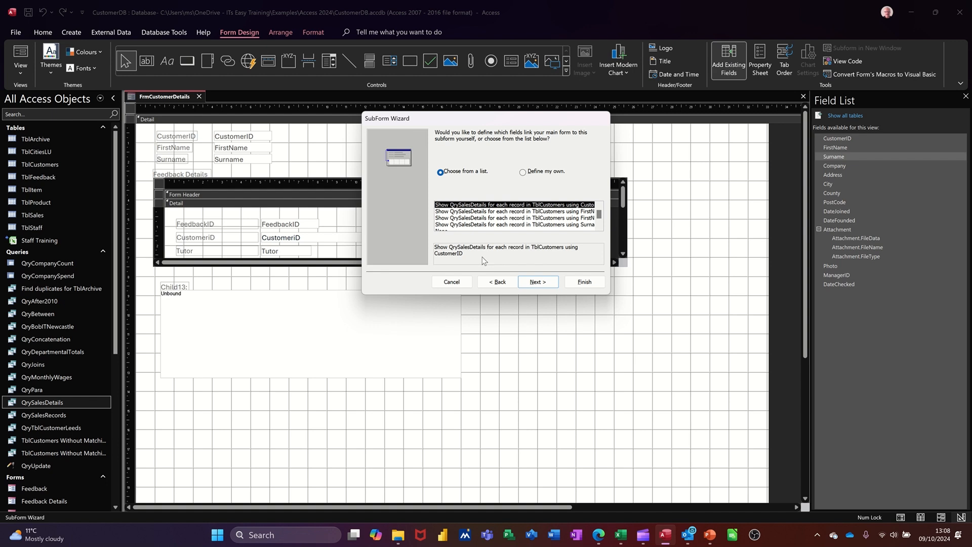
- Link the subform to TblCustomers through CustomerID and name it Sales
{"action": "left_click", "coordinate": [534, 282]}
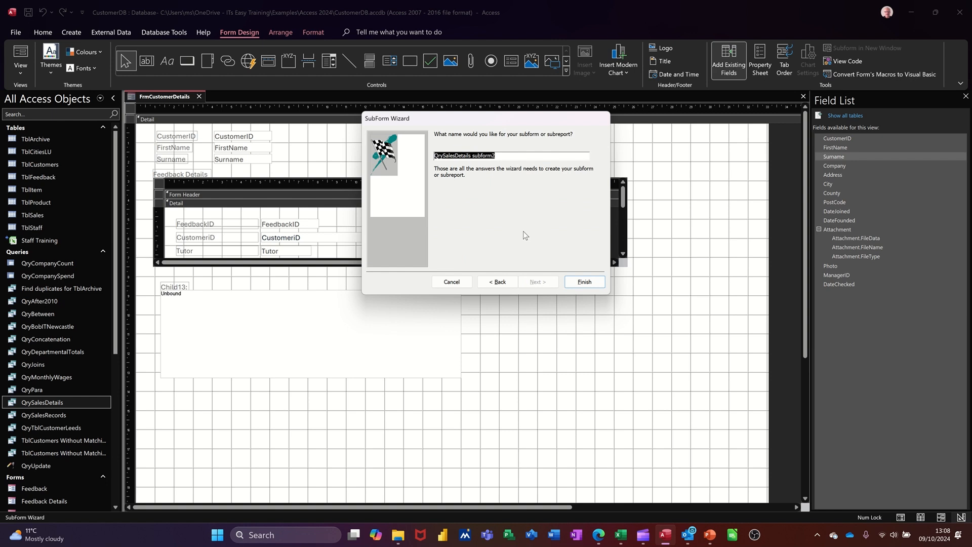
{"action": "type", "text": "Sales"}
{"action": "left_click", "coordinate": [584, 282]}
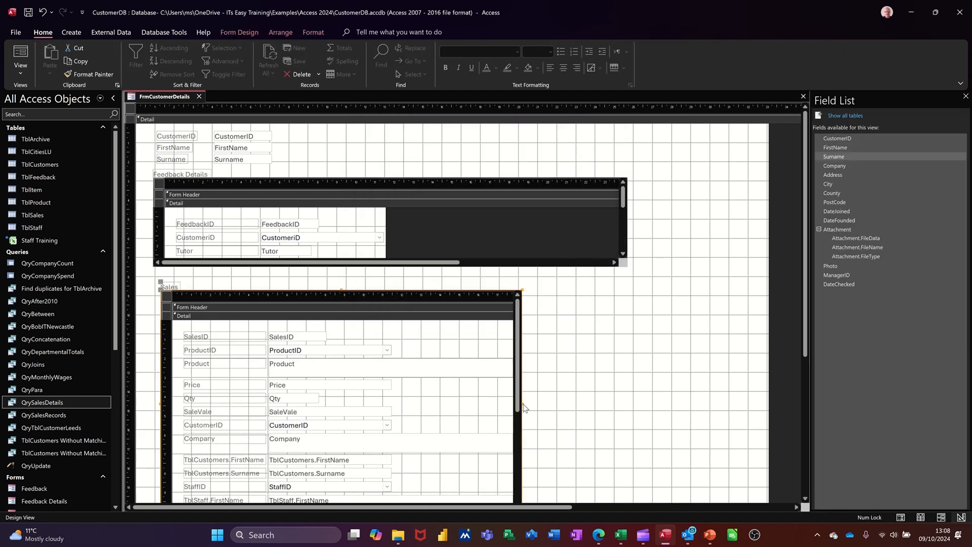
- Resize the Sales subform to about 32 cm wide and 5 cm high, and shorten the form's Detail section to just below it
{"action": "left_click_drag", "start_coordinate": [523, 407], "coordinate": [770, 385]}
{"action": "scroll", "coordinate": [548, 419], "scroll_direction": "down", "scroll_amount": 3}
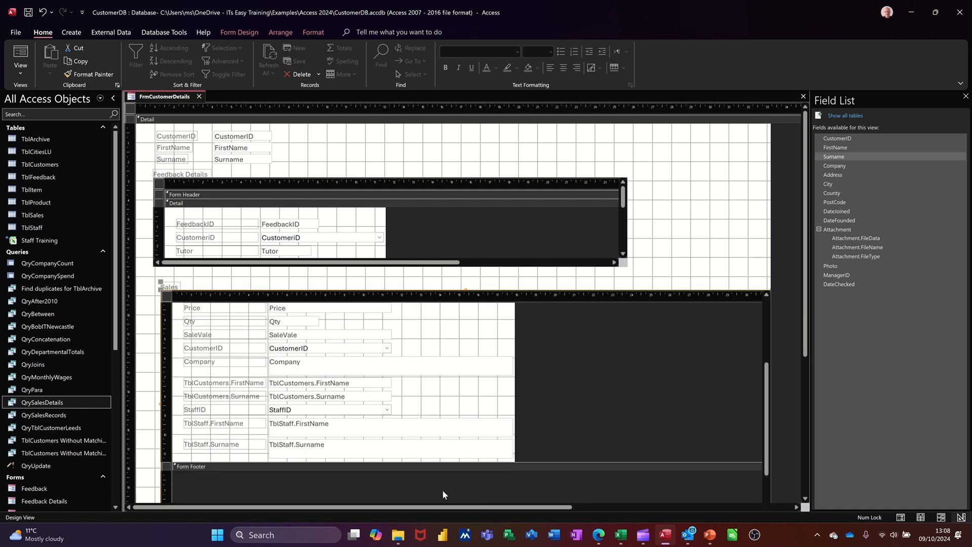
{"action": "scroll", "coordinate": [451, 478], "scroll_direction": "down", "scroll_amount": 5}
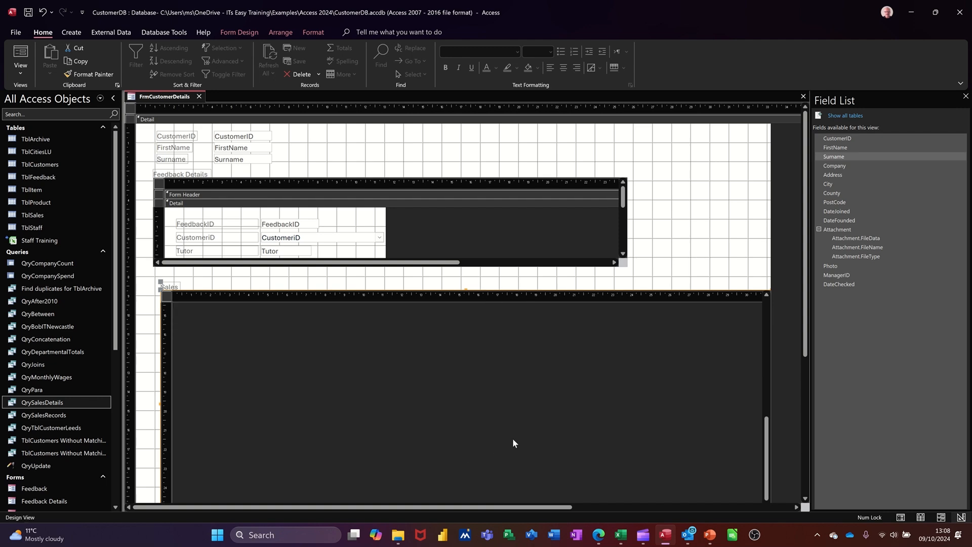
{"action": "scroll", "coordinate": [582, 431], "scroll_direction": "down", "scroll_amount": 3}
{"action": "scroll", "coordinate": [465, 421], "scroll_direction": "down", "scroll_amount": 3}
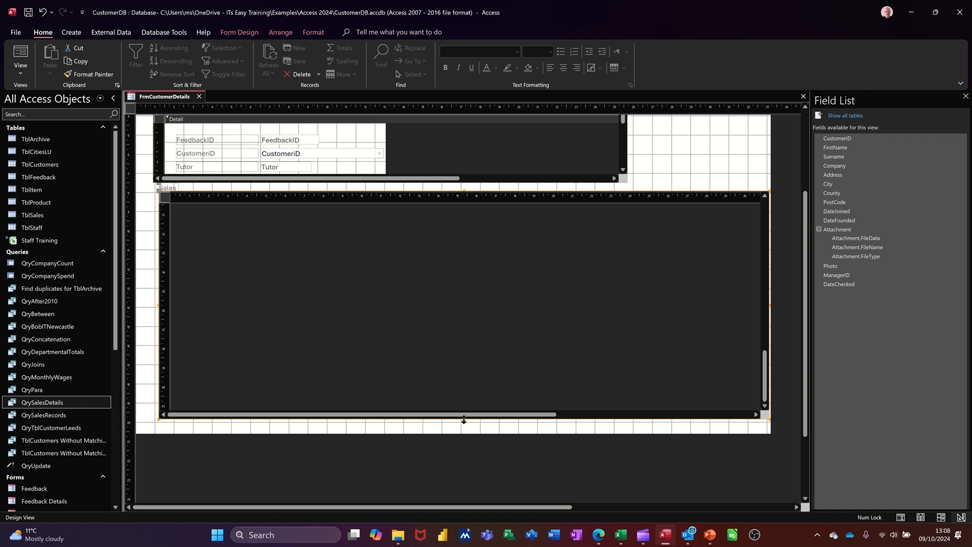
{"action": "left_click_drag", "start_coordinate": [464, 420], "coordinate": [480, 284]}
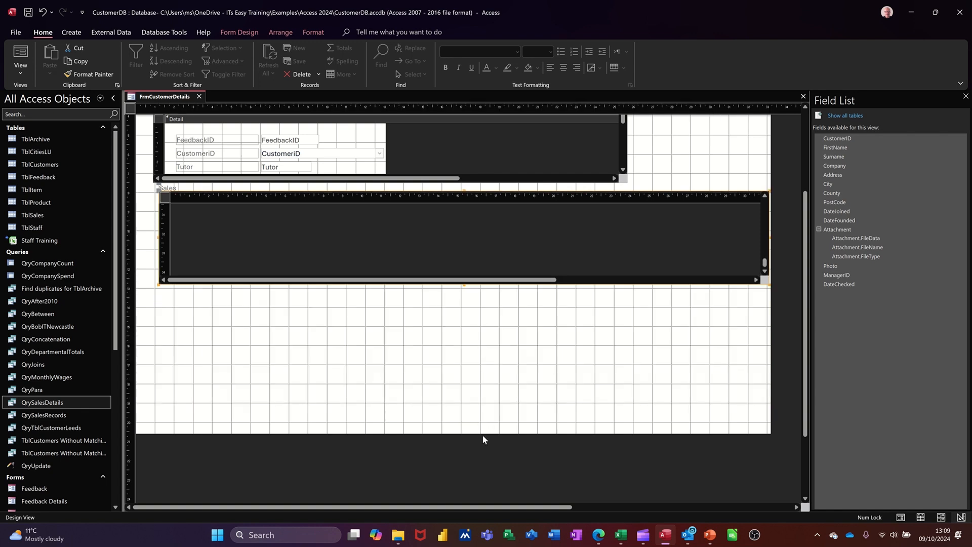
{"action": "left_click_drag", "start_coordinate": [482, 434], "coordinate": [494, 307]}
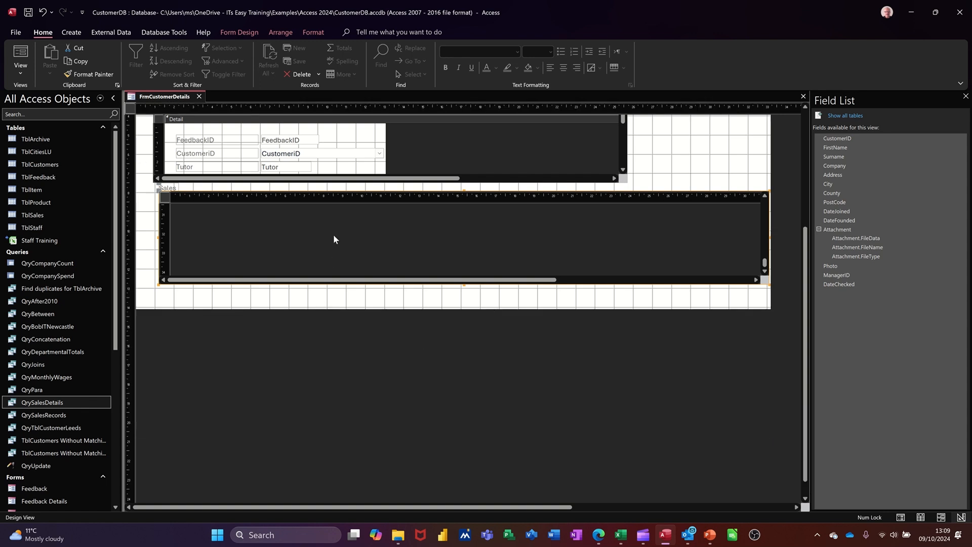
- Shift the Sales subform slightly left so its left edge roughly lines up with the Feedback Details subform
{"action": "left_click", "coordinate": [668, 178]}
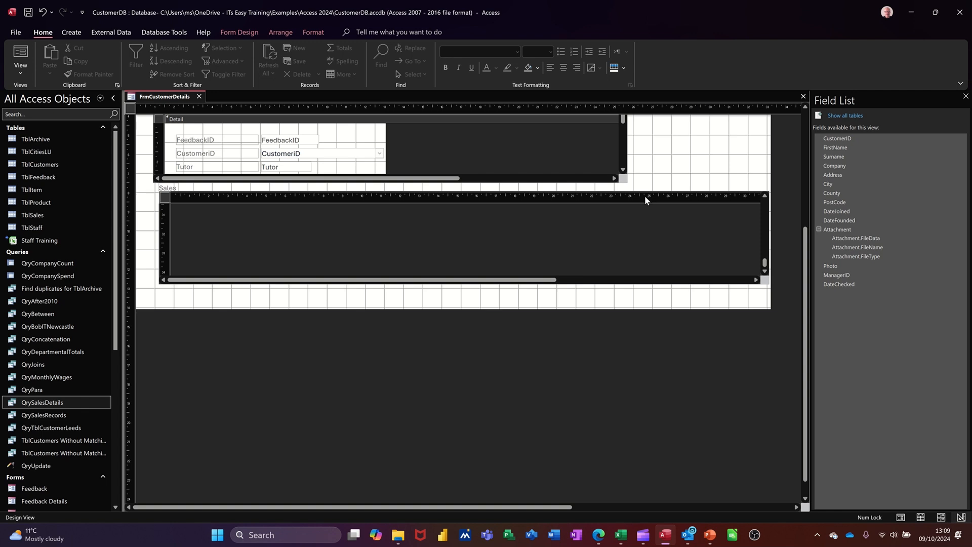
{"action": "left_click", "coordinate": [645, 196]}
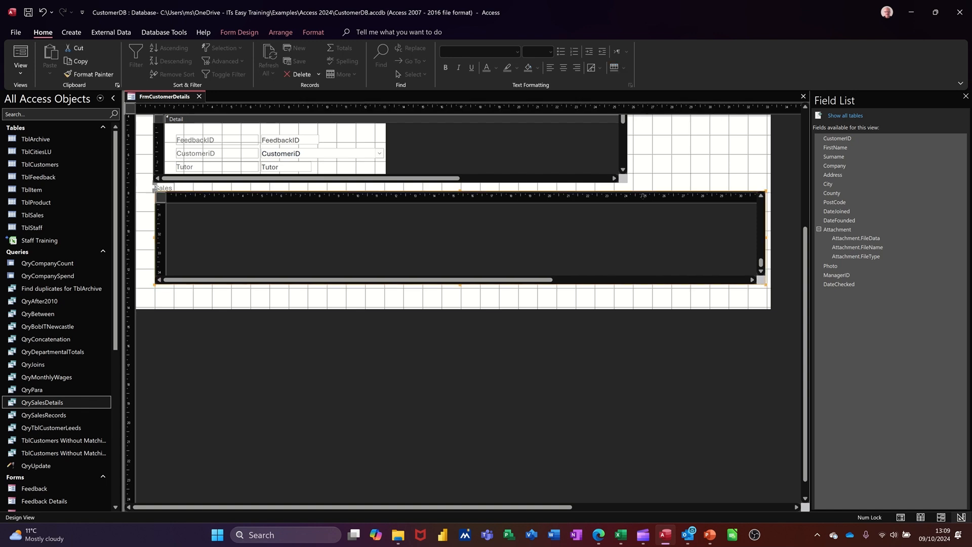
{"action": "scroll", "coordinate": [514, 257], "scroll_direction": "up", "scroll_amount": 2}
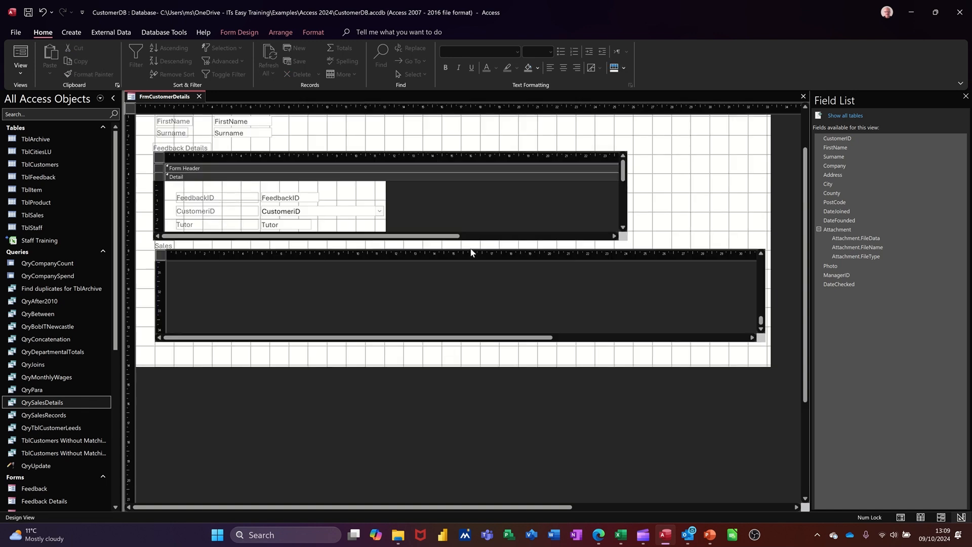
- Show the form in Form View and fit the Sales columns ProductID, Product, Price, SaleVale, CustomerID and TblCustomers.FirstName to their contents
{"action": "left_click", "coordinate": [20, 55]}
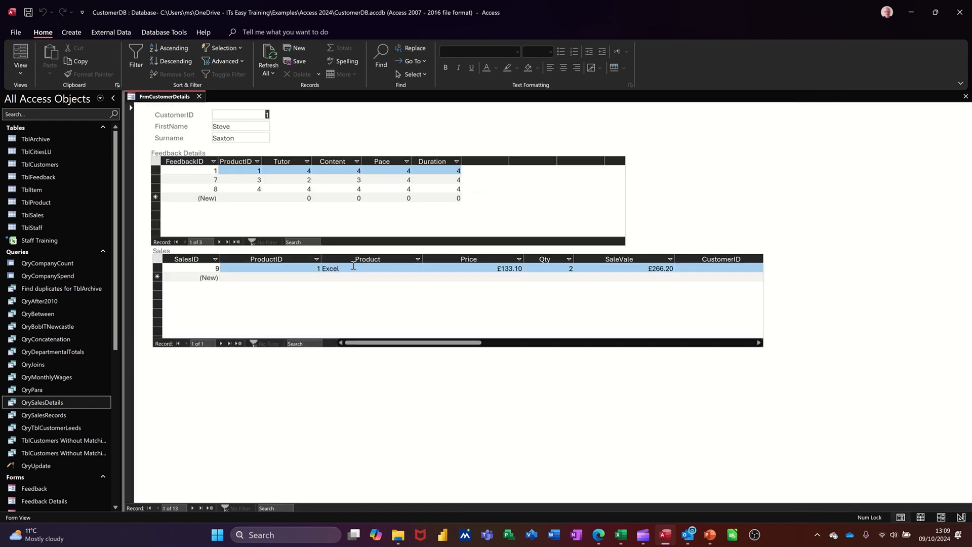
{"action": "double_click", "coordinate": [322, 259]}
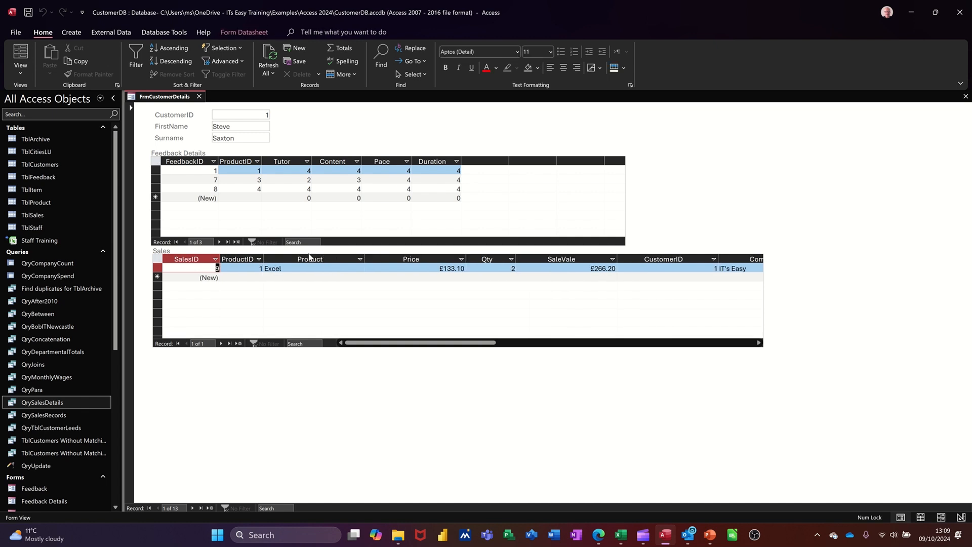
{"action": "double_click", "coordinate": [366, 260]}
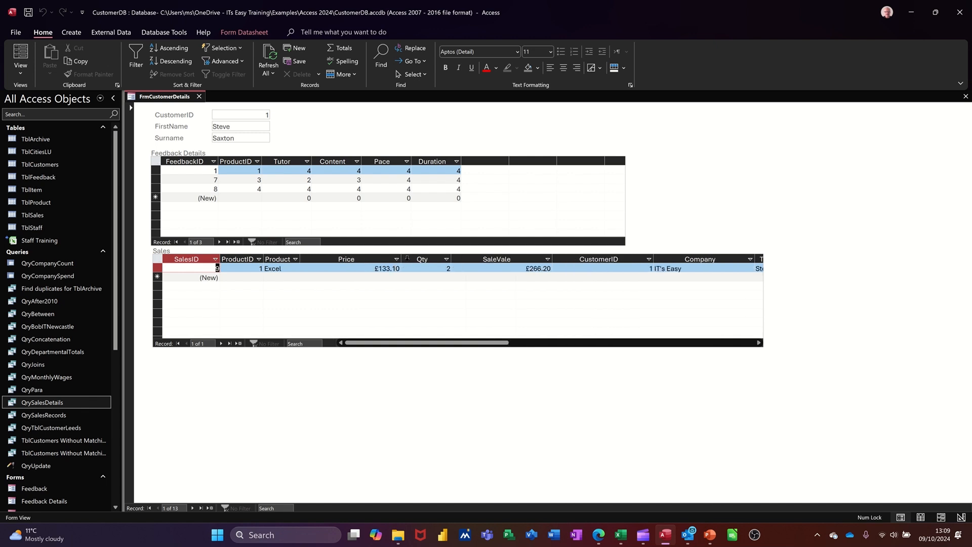
{"action": "double_click", "coordinate": [402, 259]}
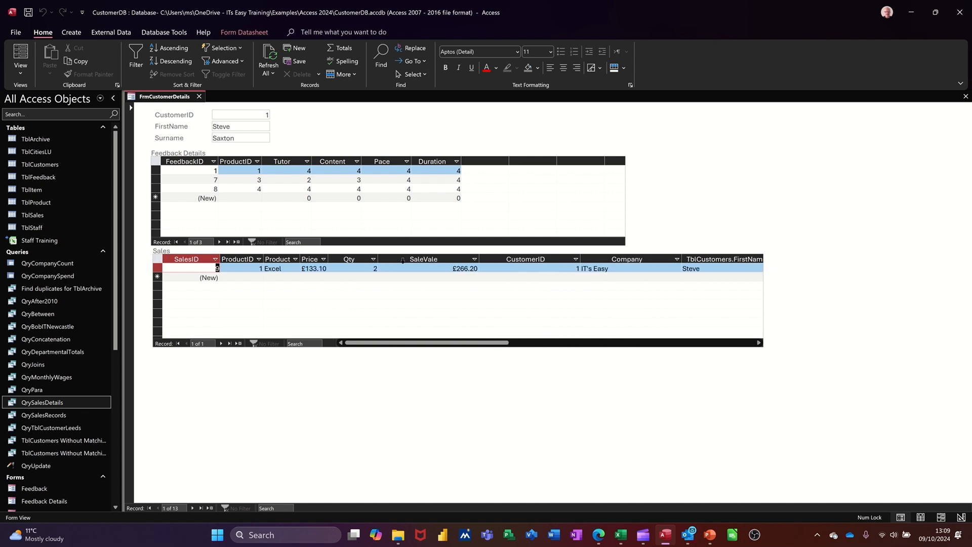
{"action": "double_click", "coordinate": [480, 259]}
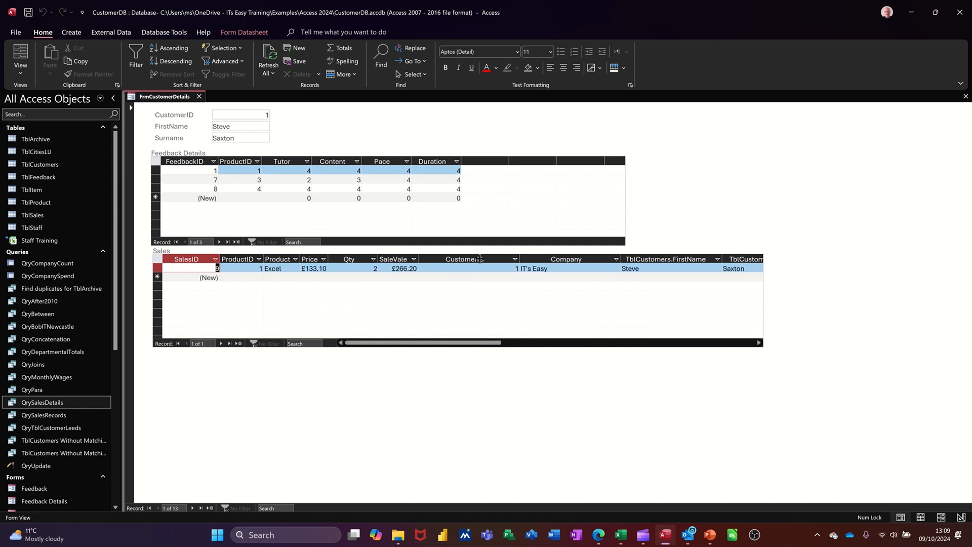
{"action": "left_click", "coordinate": [522, 259]}
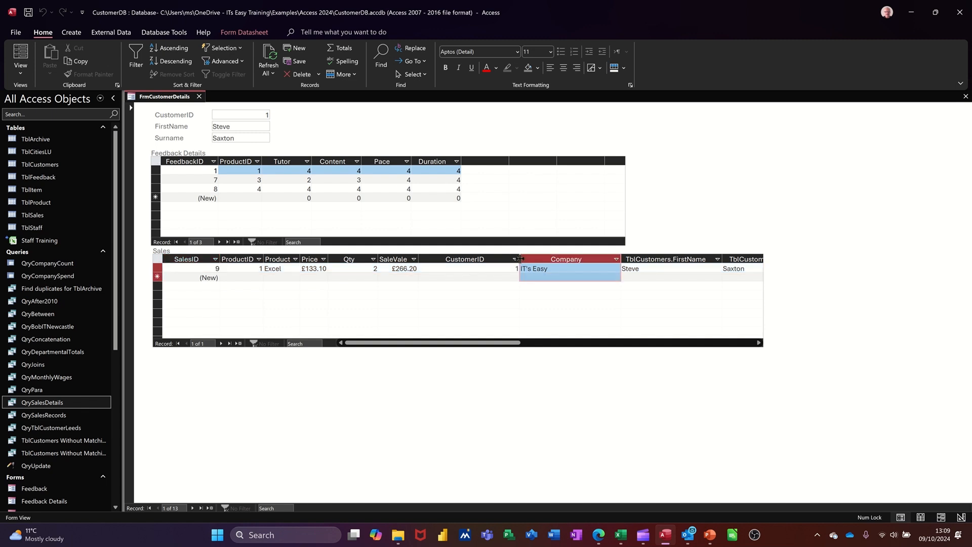
{"action": "double_click", "coordinate": [519, 259]}
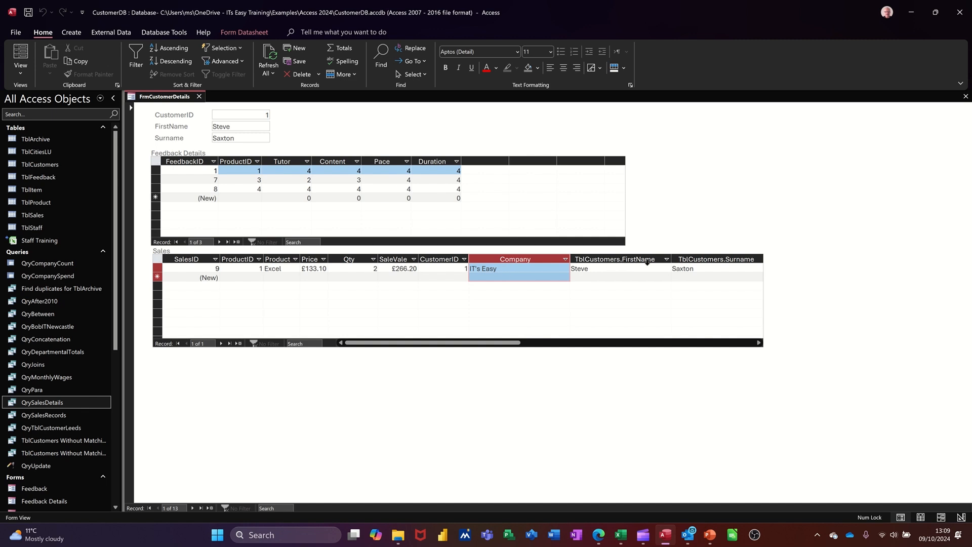
{"action": "double_click", "coordinate": [671, 259]}
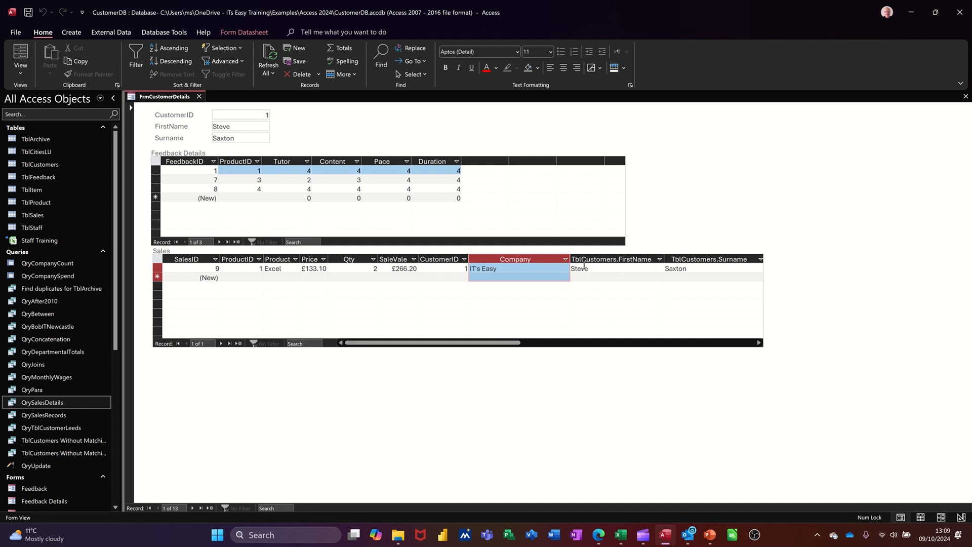
- Fit the Sales columns TblCustomers.Surname, StaffID, TblStaff.FirstName and TblStaff.Surname to their contents
{"action": "left_click_drag", "start_coordinate": [477, 343], "coordinate": [555, 345]}
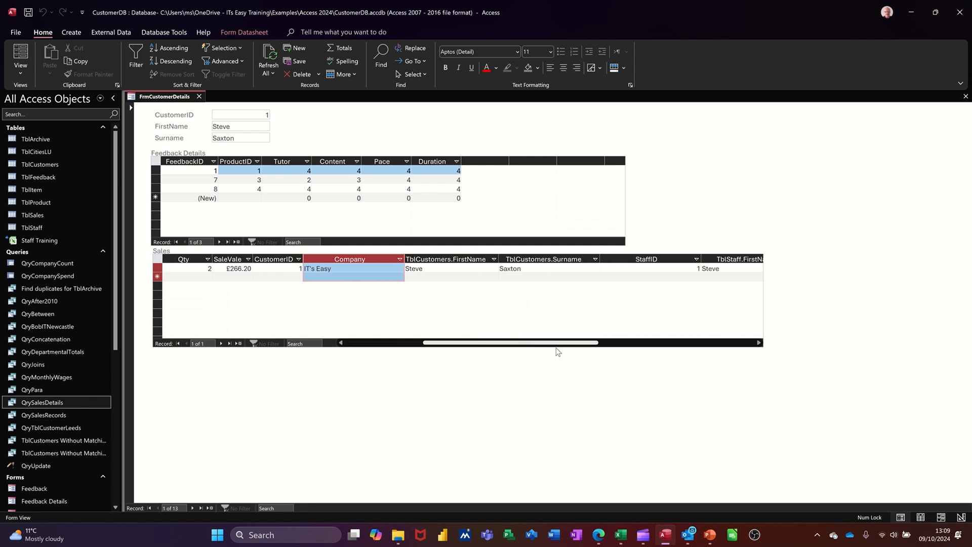
{"action": "double_click", "coordinate": [601, 261]}
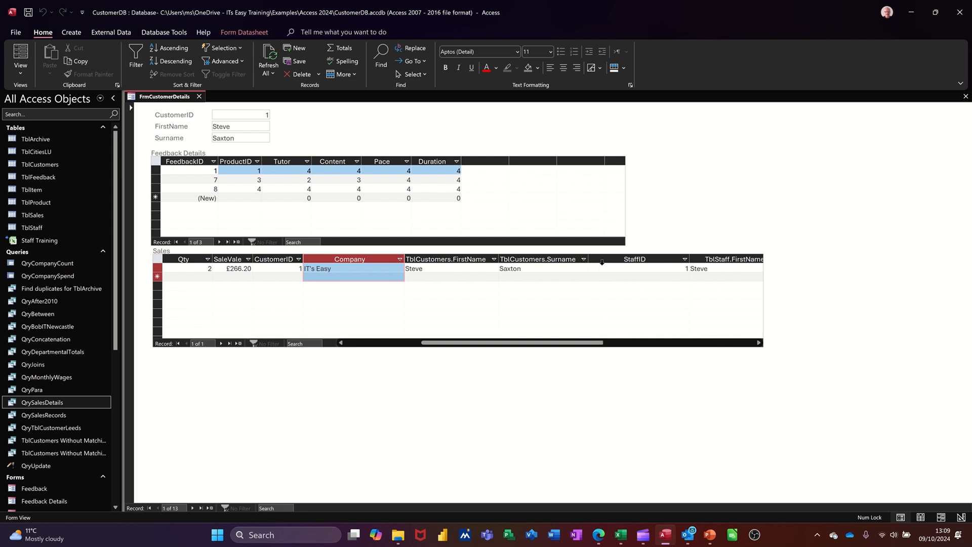
{"action": "double_click", "coordinate": [691, 260]}
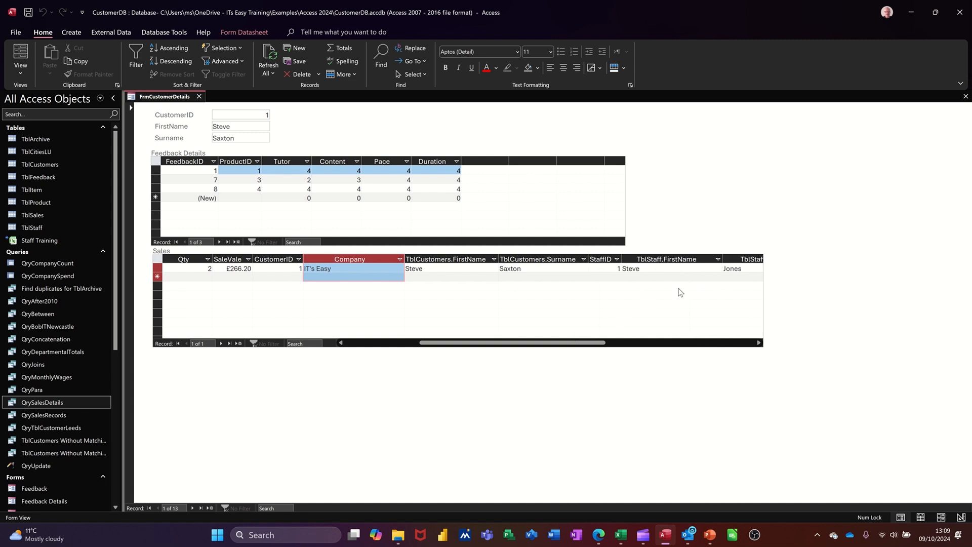
{"action": "double_click", "coordinate": [723, 260]}
{"action": "left_click_drag", "start_coordinate": [595, 343], "coordinate": [633, 344]}
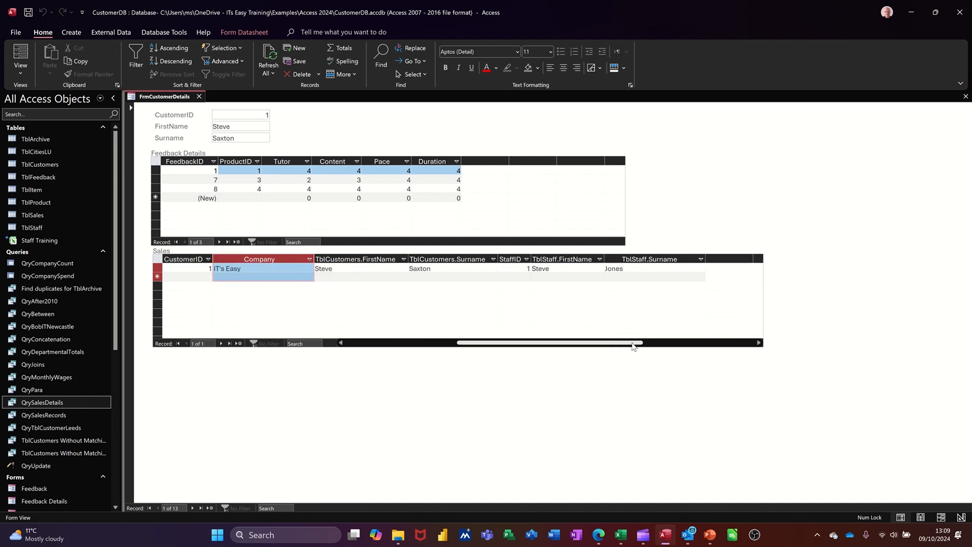
{"action": "double_click", "coordinate": [707, 259]}
{"action": "left_click_drag", "start_coordinate": [606, 344], "coordinate": [434, 350]}
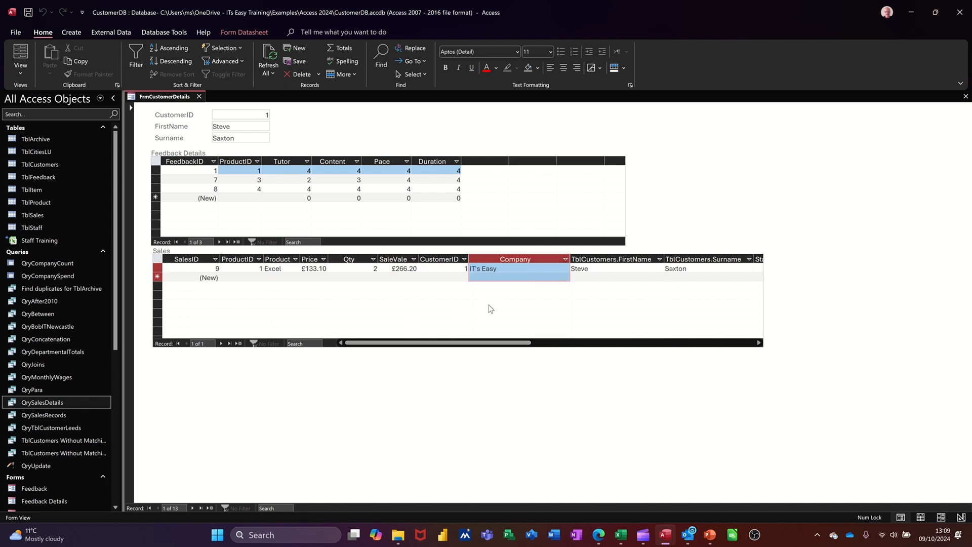
- Hide the CustomerID column in the Sales subform
{"action": "left_click", "coordinate": [444, 270]}
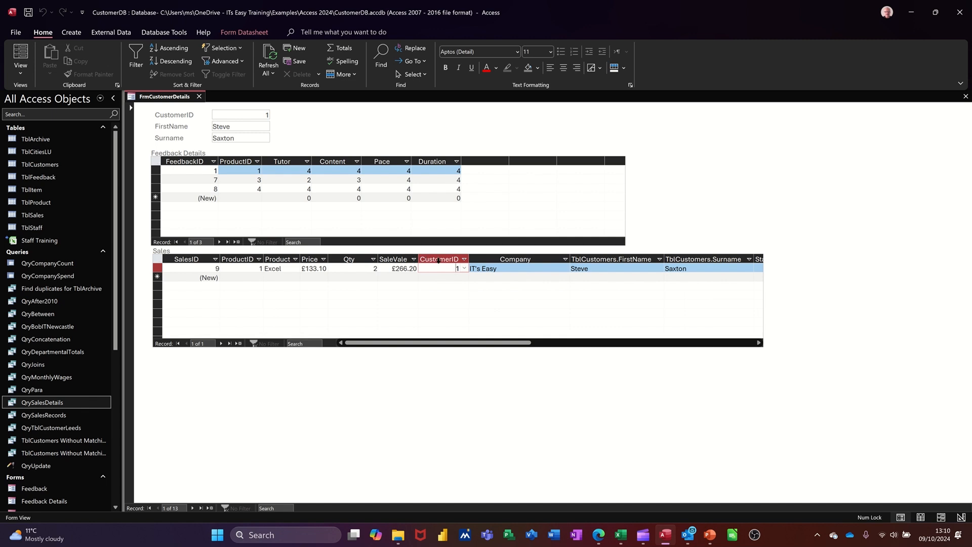
{"action": "right_click", "coordinate": [438, 258]}
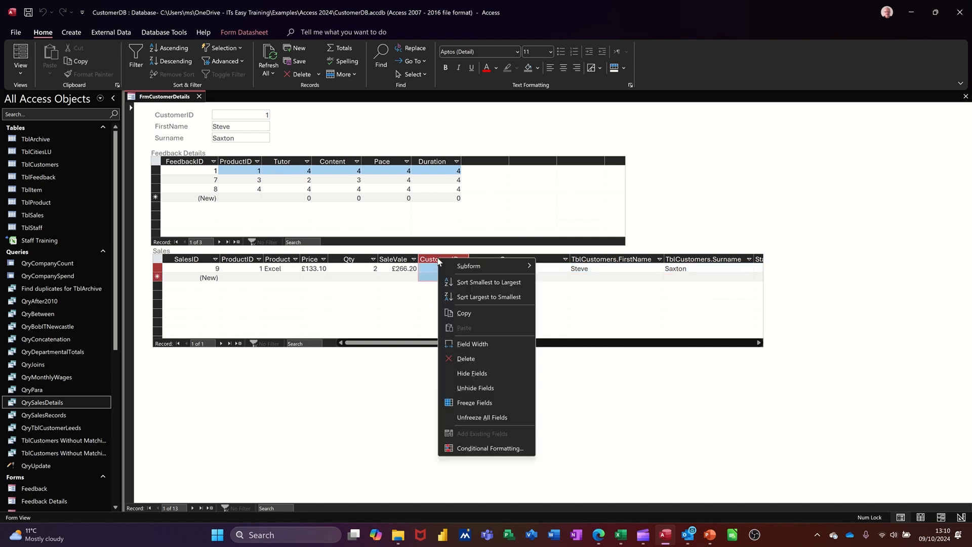
{"action": "left_click", "coordinate": [466, 373]}
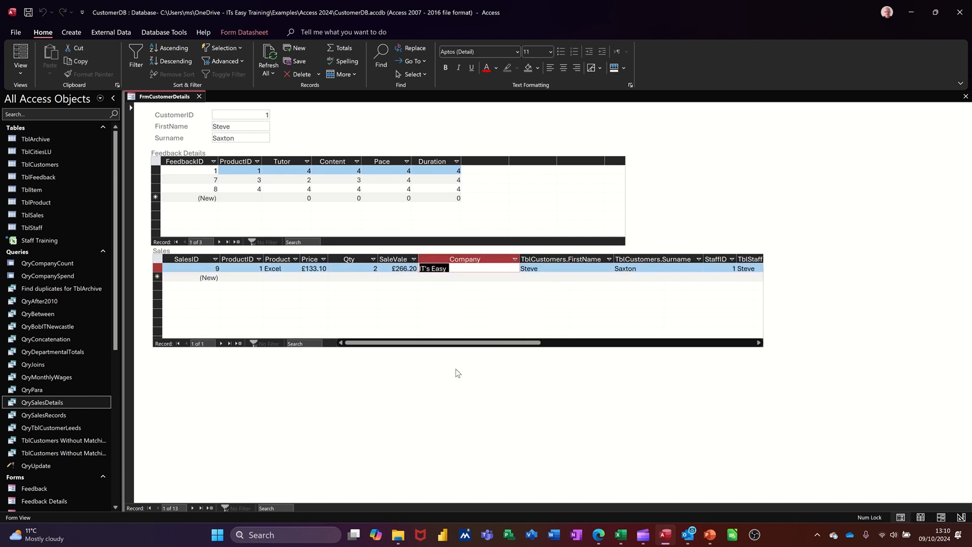
- Fit the Company column to its contents and narrow the TblCustomers.FirstName and TblCustomers.Surname columns to roughly half their width
{"action": "double_click", "coordinate": [521, 260]}
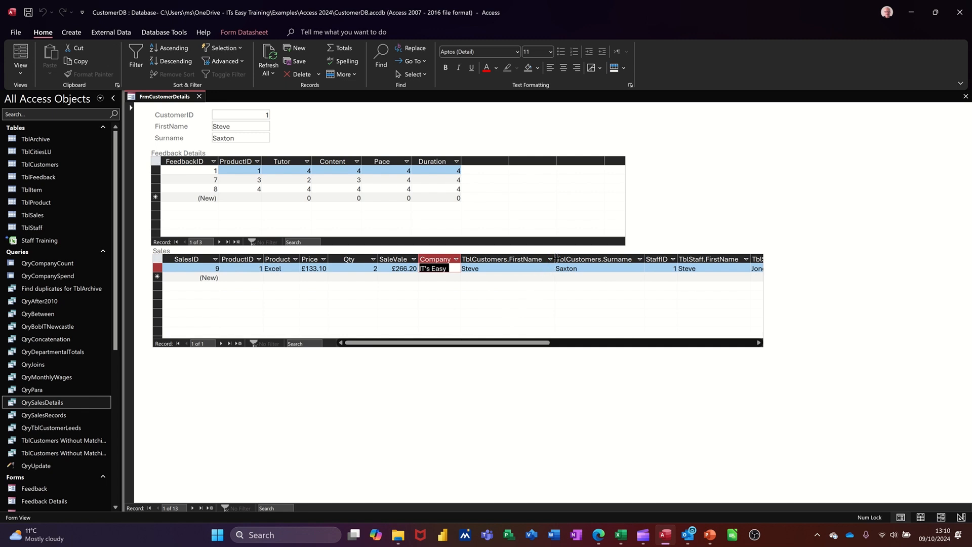
{"action": "left_click_drag", "start_coordinate": [553, 259], "coordinate": [510, 260]}
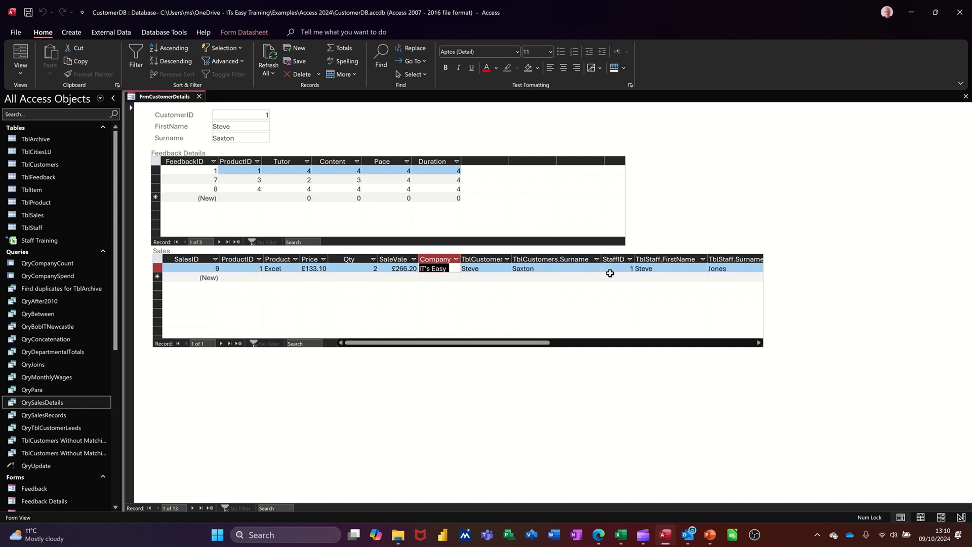
{"action": "left_click_drag", "start_coordinate": [601, 259], "coordinate": [562, 258]}
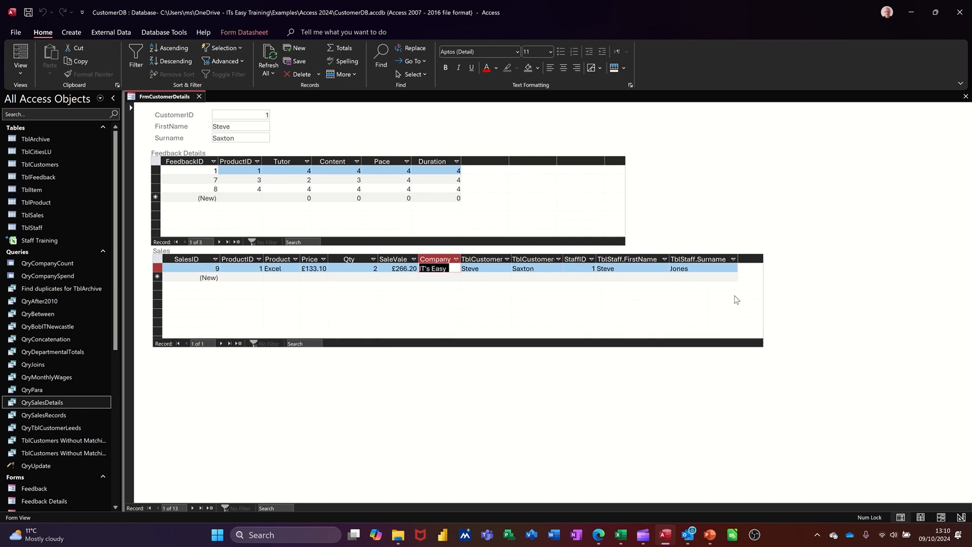
- Check the product choices offered for ProductID in the third Feedback Details record
{"action": "left_click", "coordinate": [219, 174]}
{"action": "left_click", "coordinate": [257, 189]}
{"action": "left_click", "coordinate": [258, 189]}
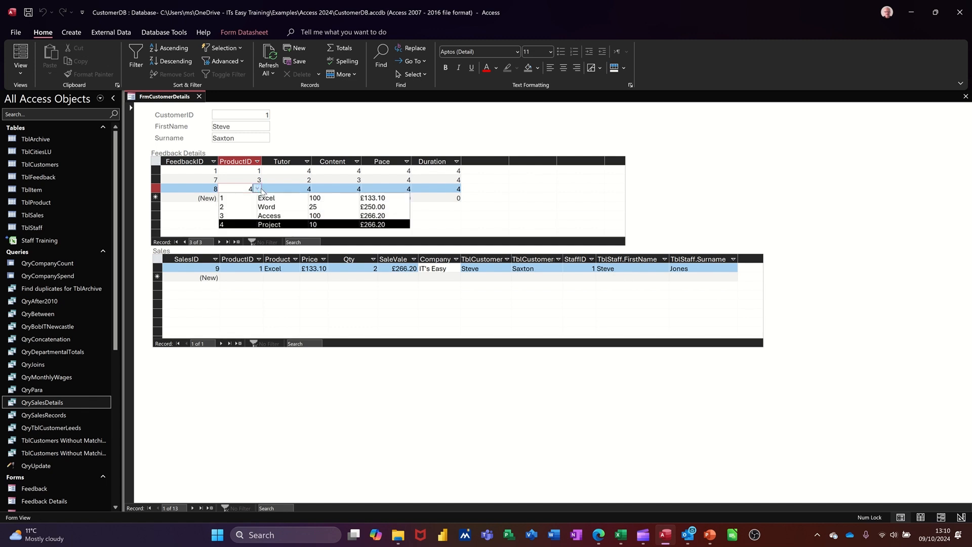
{"action": "left_click", "coordinate": [258, 189]}
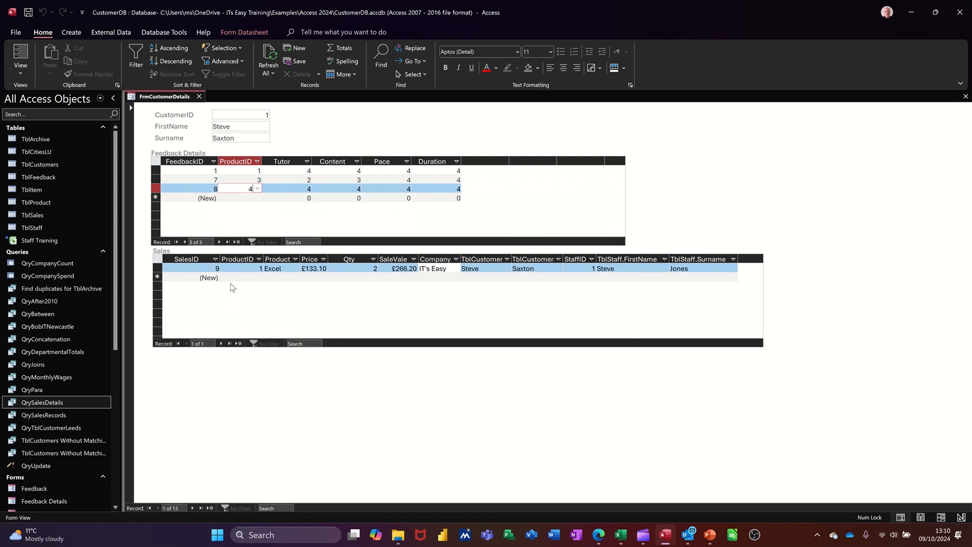
- Add a Sales record for this customer with ProductID 4 (Project) and a Qty of 10
{"action": "left_click", "coordinate": [231, 278]}
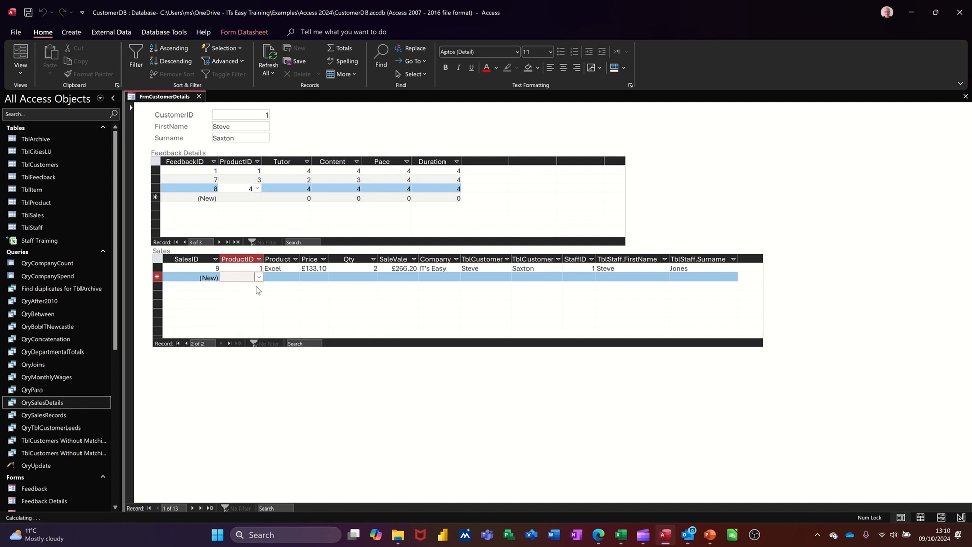
{"action": "left_click", "coordinate": [259, 277]}
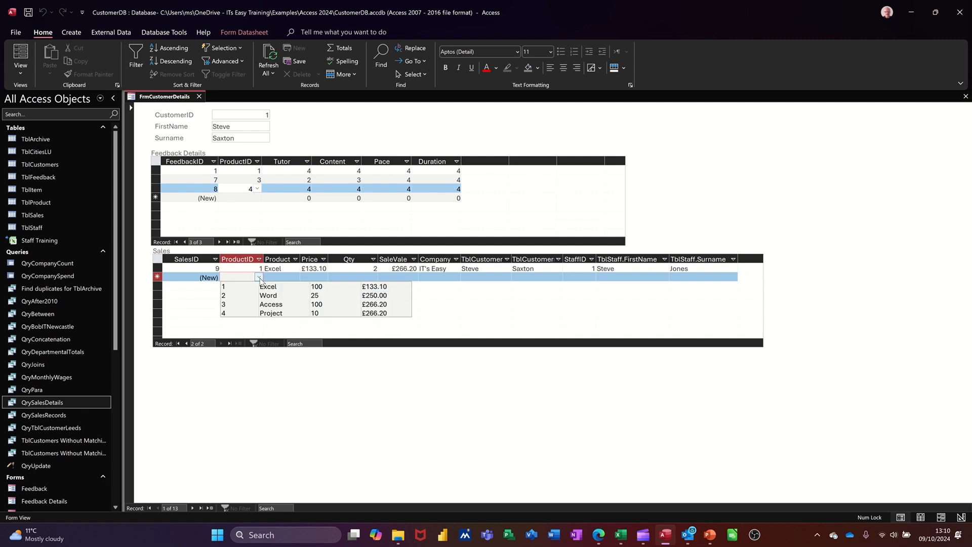
{"action": "left_click", "coordinate": [277, 314]}
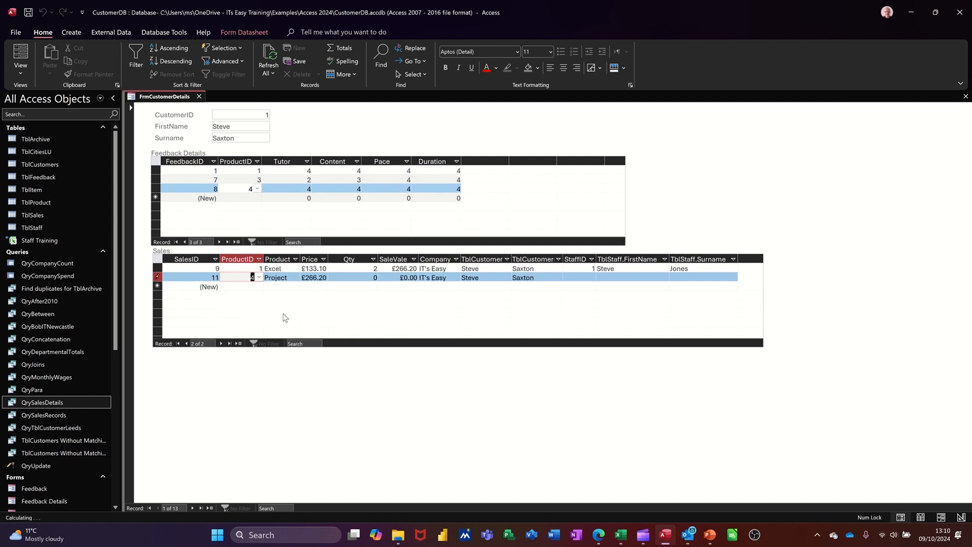
{"action": "left_click", "coordinate": [358, 277]}
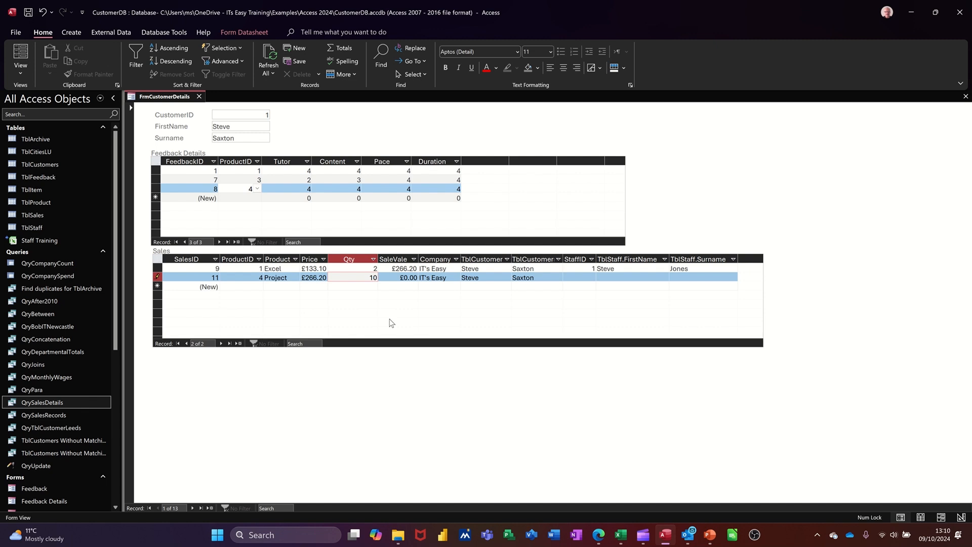
{"action": "key", "text": "Tab"}
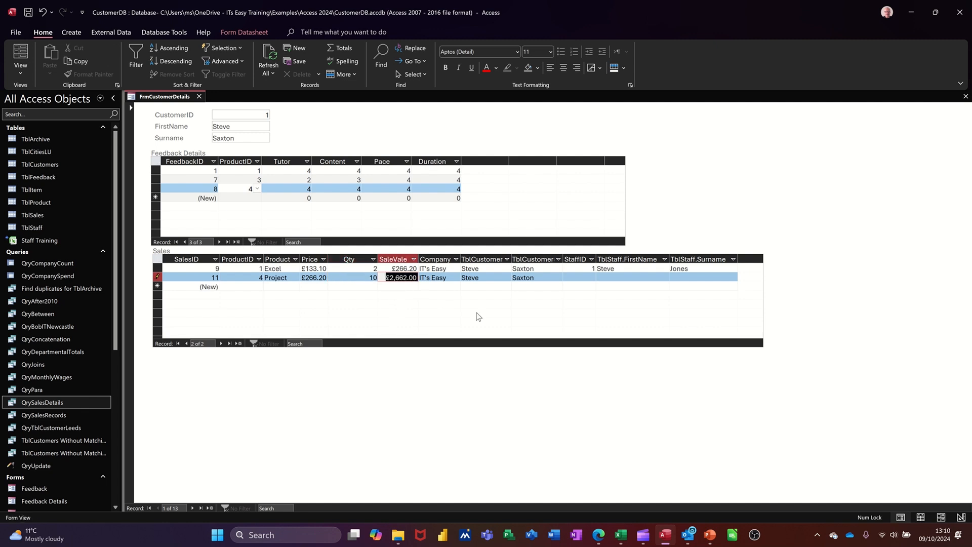
- Assign StaffID 3 to the new Project sale and commit the record
{"action": "key", "text": "Tab"}
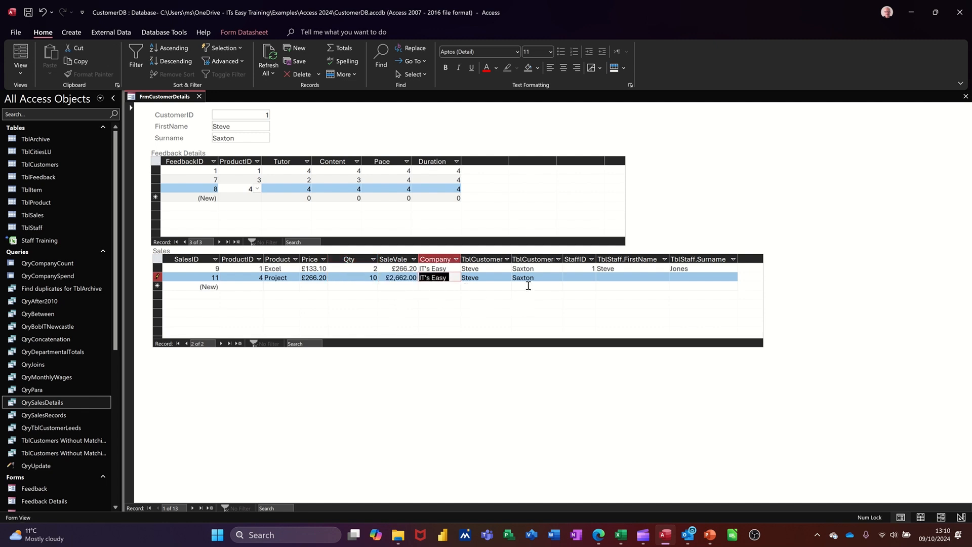
{"action": "key", "text": "Tab"}
{"action": "key", "text": "Tab"}
{"action": "key", "text": "Tab"}
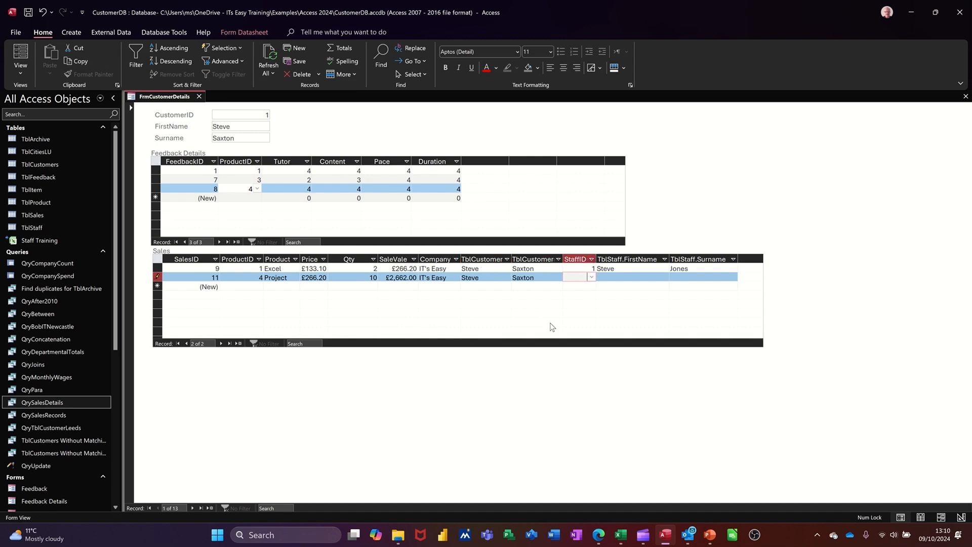
{"action": "left_click", "coordinate": [591, 277]}
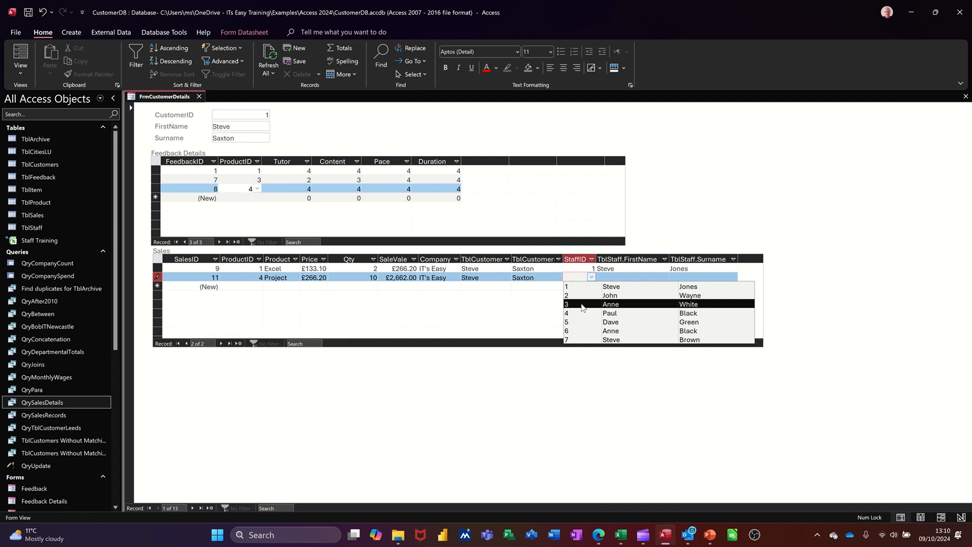
{"action": "left_click", "coordinate": [582, 305]}
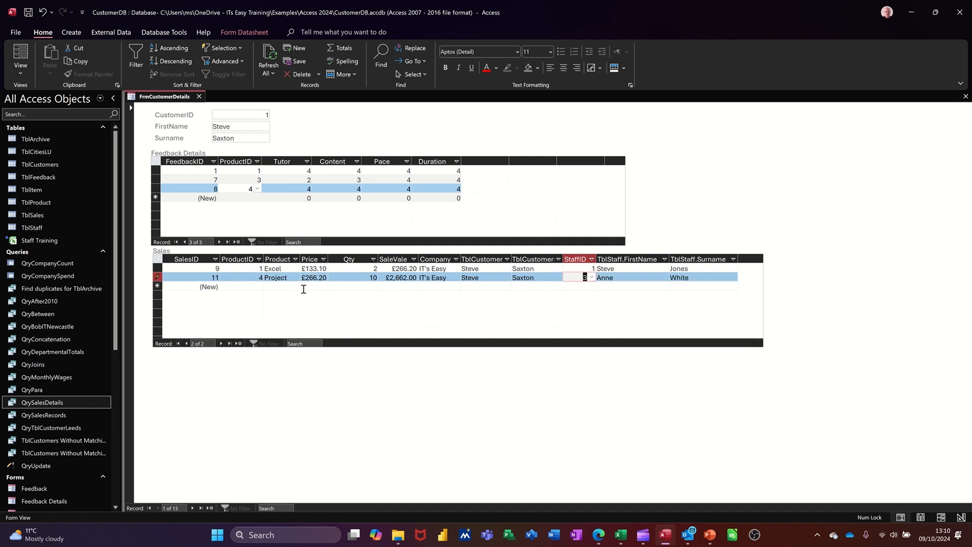
{"action": "left_click", "coordinate": [247, 285]}
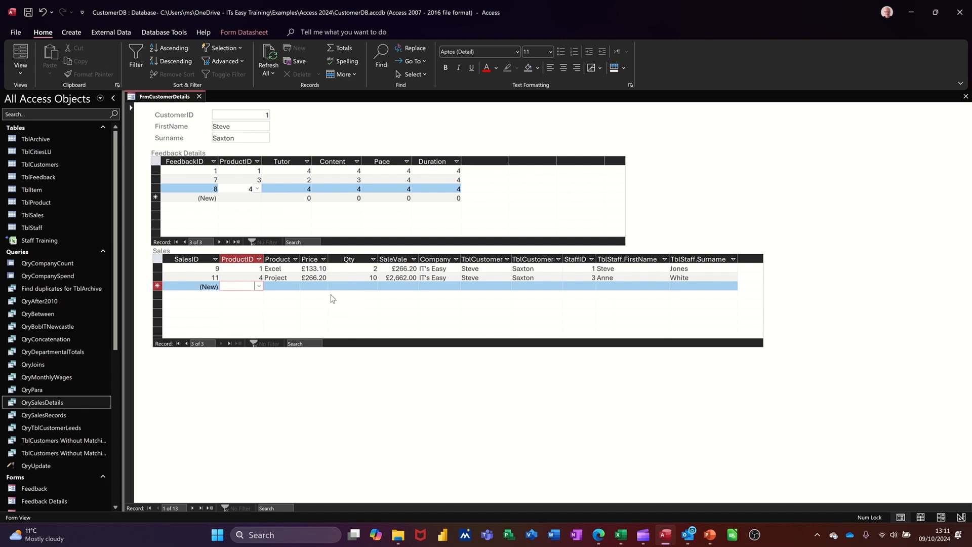
- Move TblFeedback directly beneath TblSales in the Relationships diagram, saving the layout, and close the FrmCustomerDetails form
{"action": "left_click", "coordinate": [160, 33]}
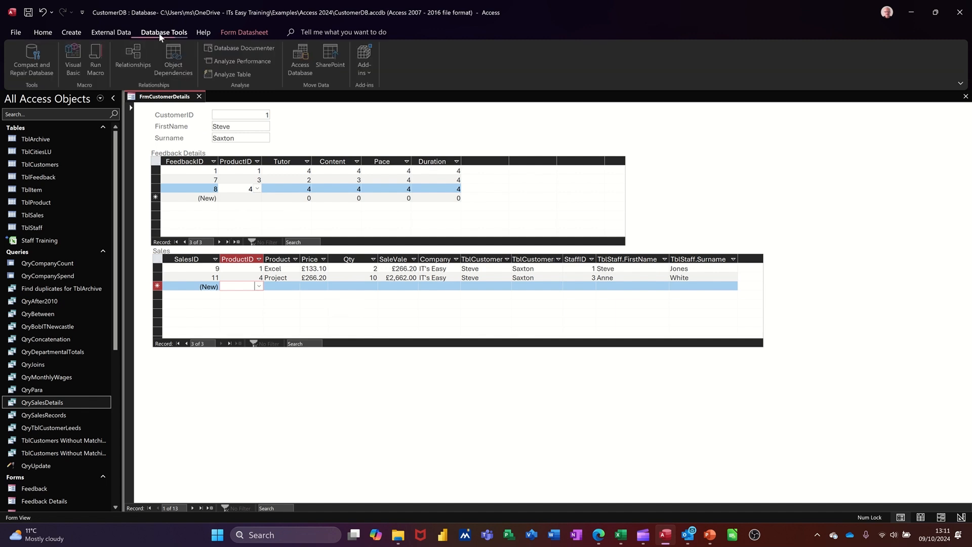
{"action": "left_click", "coordinate": [133, 57]}
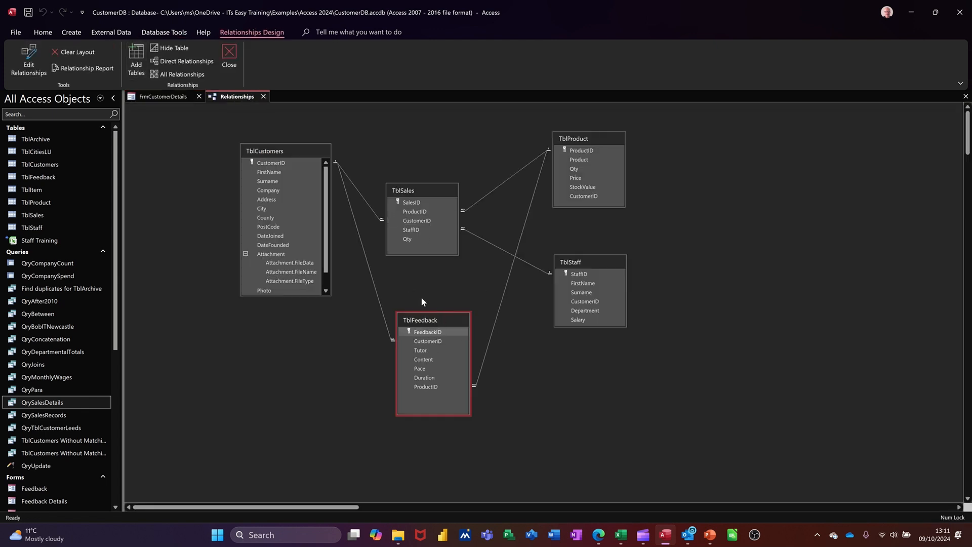
{"action": "left_click_drag", "start_coordinate": [422, 319], "coordinate": [413, 310]}
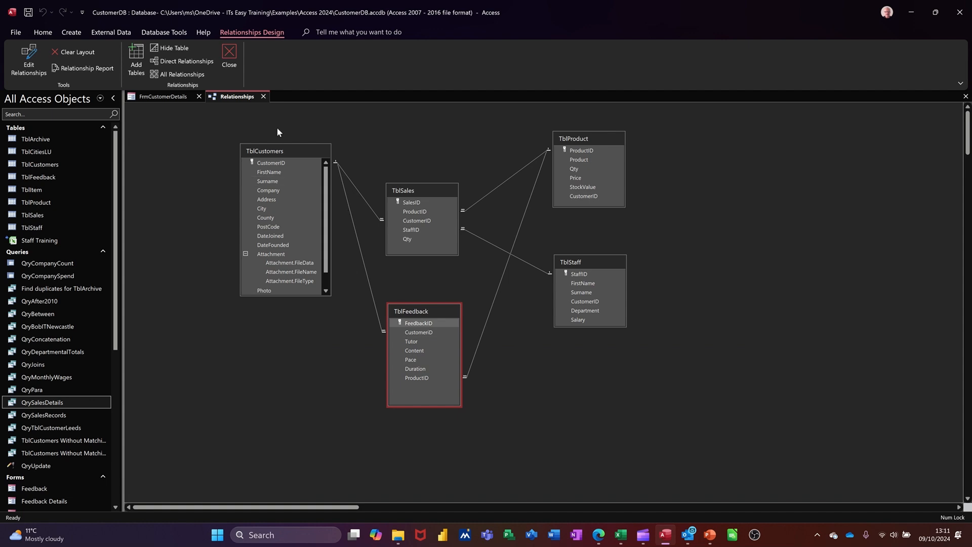
{"action": "left_click", "coordinate": [229, 59]}
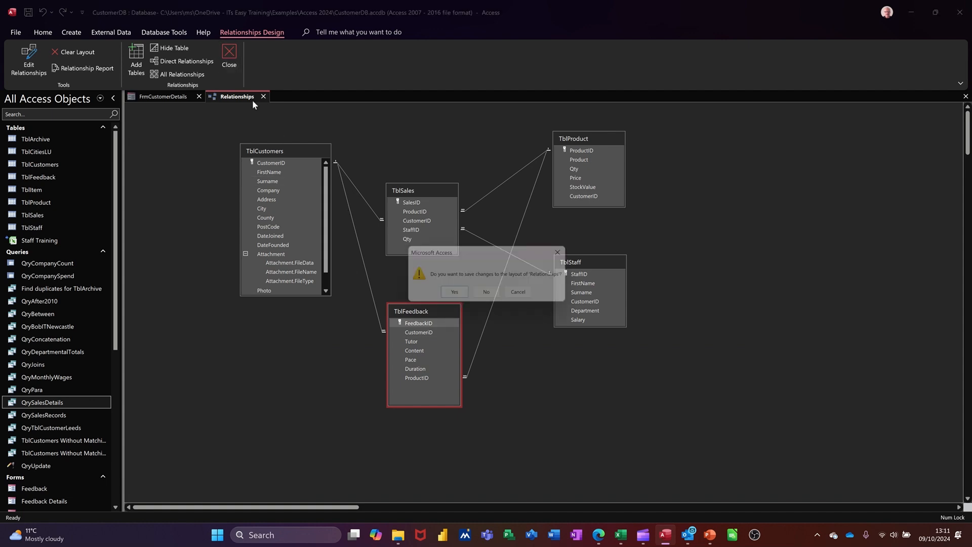
{"action": "left_click", "coordinate": [454, 295]}
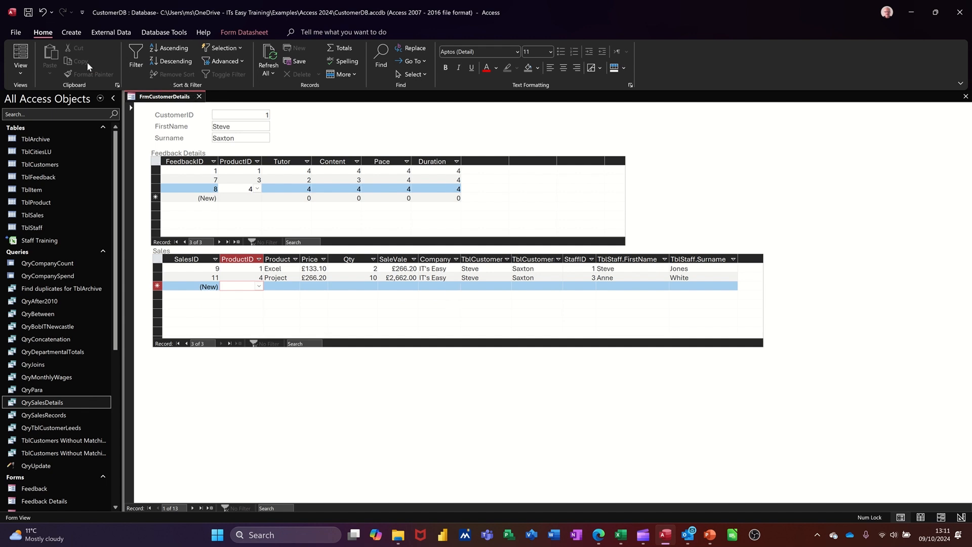
{"action": "left_click", "coordinate": [199, 96]}
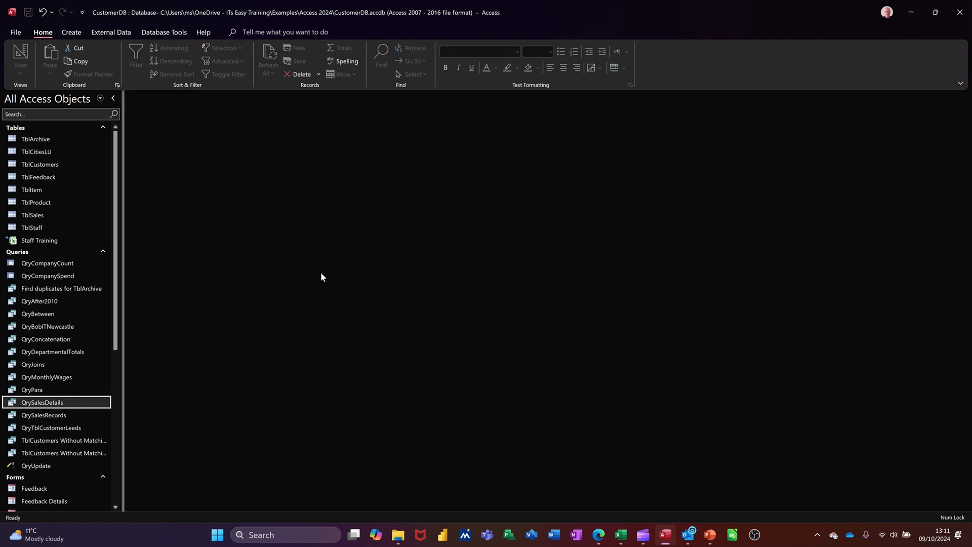